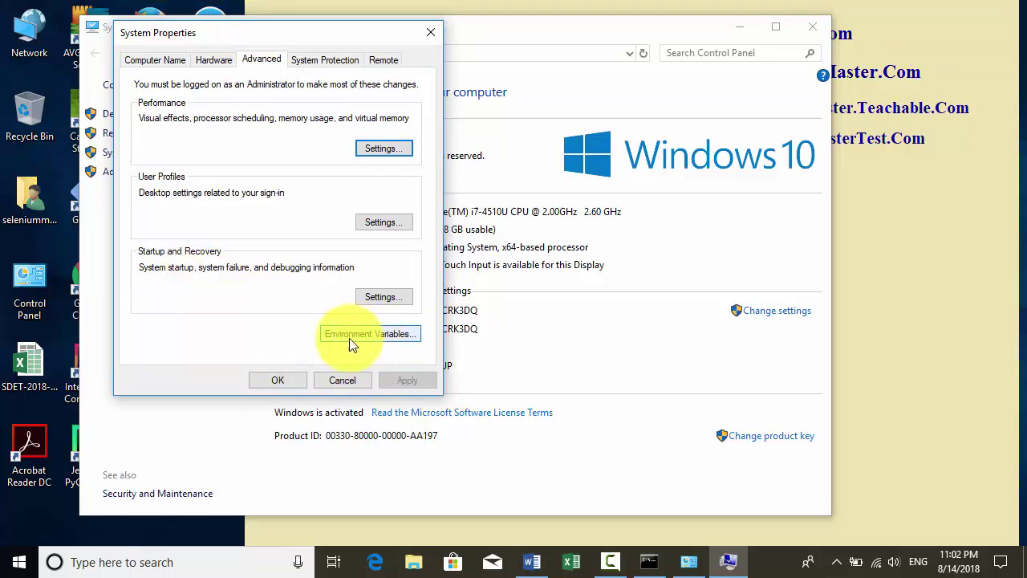
# Open the environment variables and select the JAVA_HOME system variable, with the window shifted slightly up and left.
pyautogui.click(382, 335)
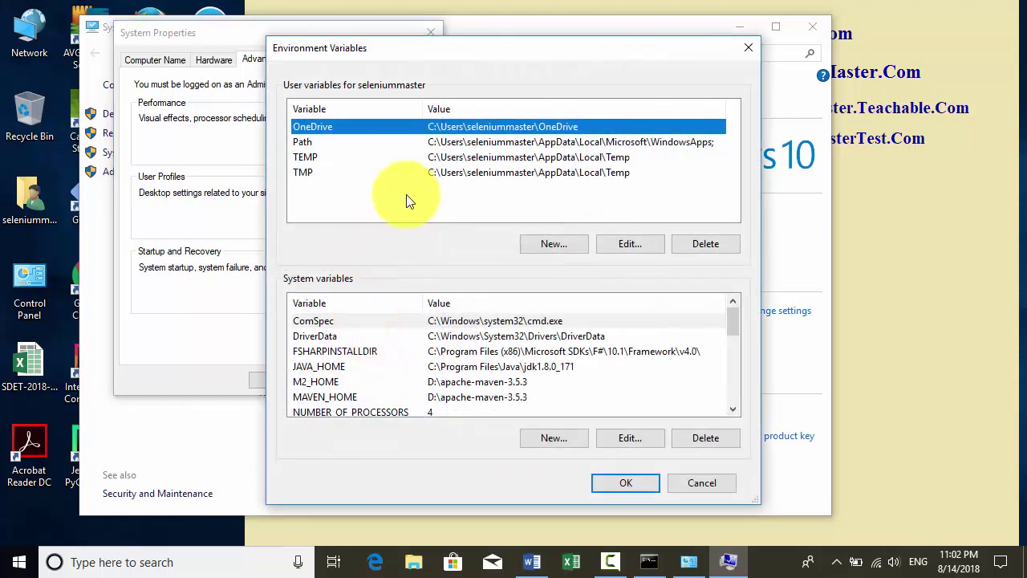
pyautogui.click(343, 364)
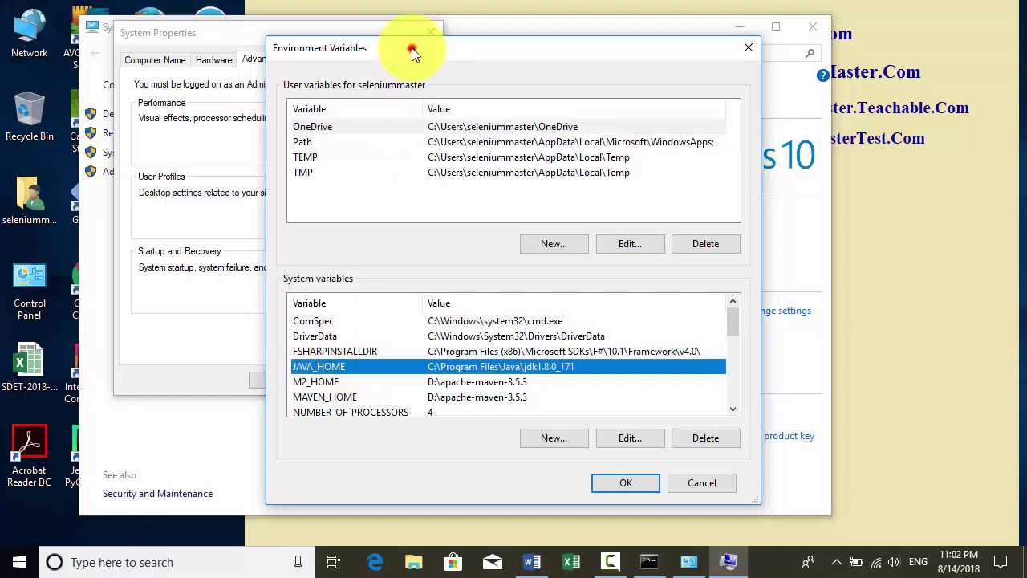
pyautogui.moveTo(412, 48); pyautogui.dragTo(355, 29)
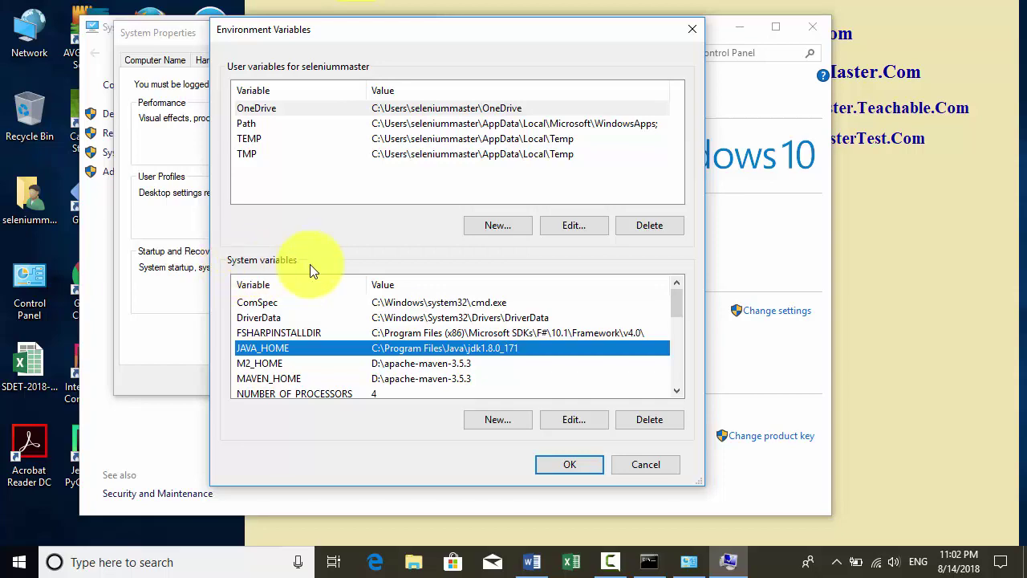
# Check the list of variable types above the table in the Word document, and return to the Environment Variables window.
pyautogui.click(531, 562)
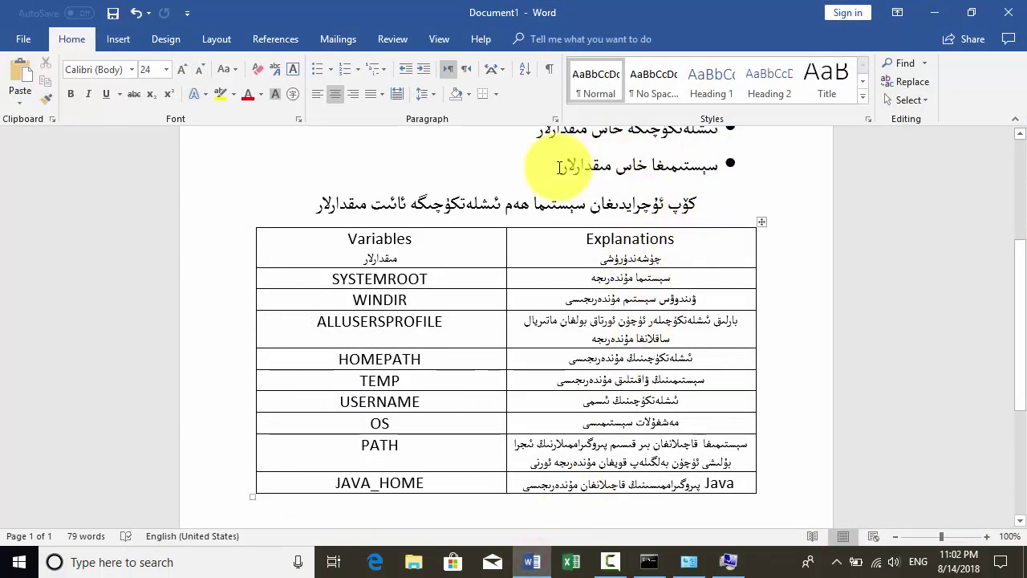
pyautogui.scroll(2, 724, 261)
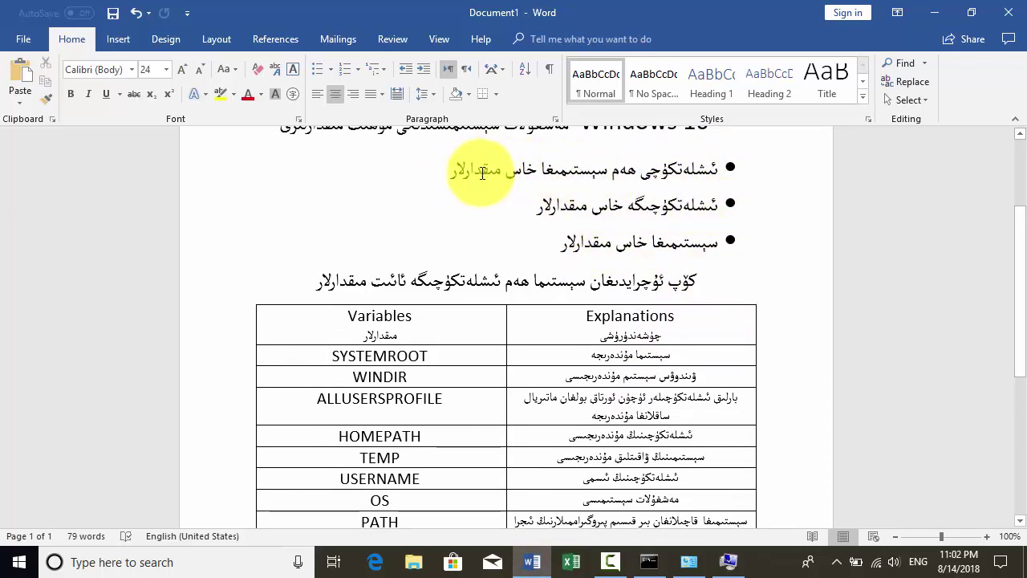
pyautogui.click(936, 16)
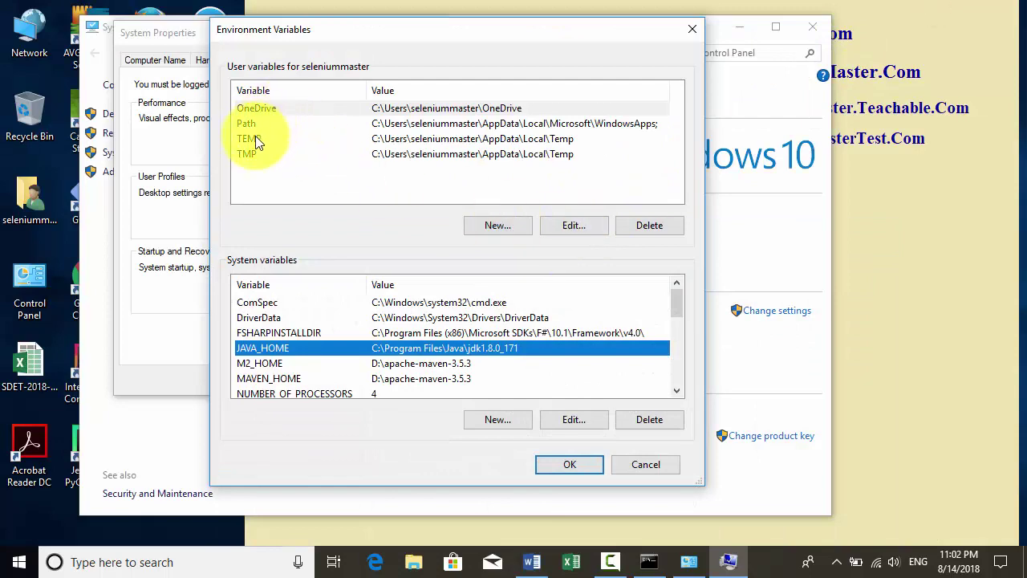
# Switch to the Command Prompt and print the TEMP variable with echo %TEMP%.
pyautogui.click(649, 562)
pyautogui.moveTo(450, 42); pyautogui.dragTo(562, 57)
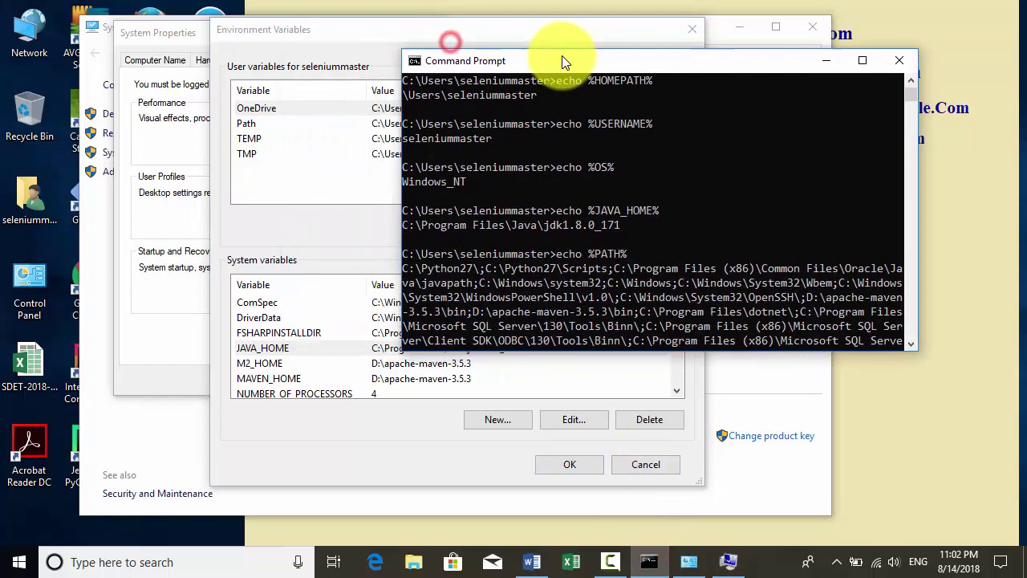
pyautogui.scroll(-3, 605, 259)
pyautogui.write('echo %')
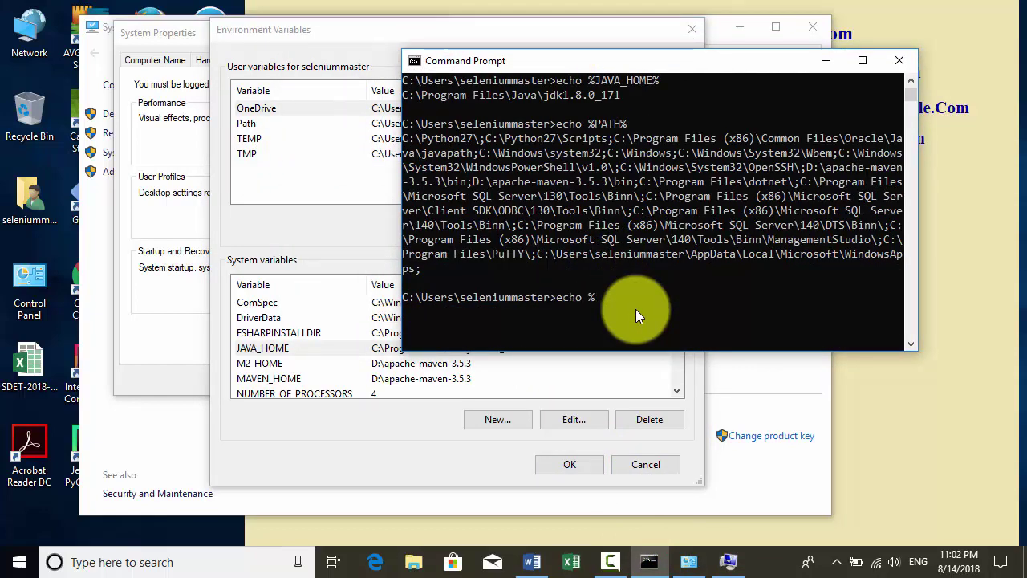
pyautogui.write('T')
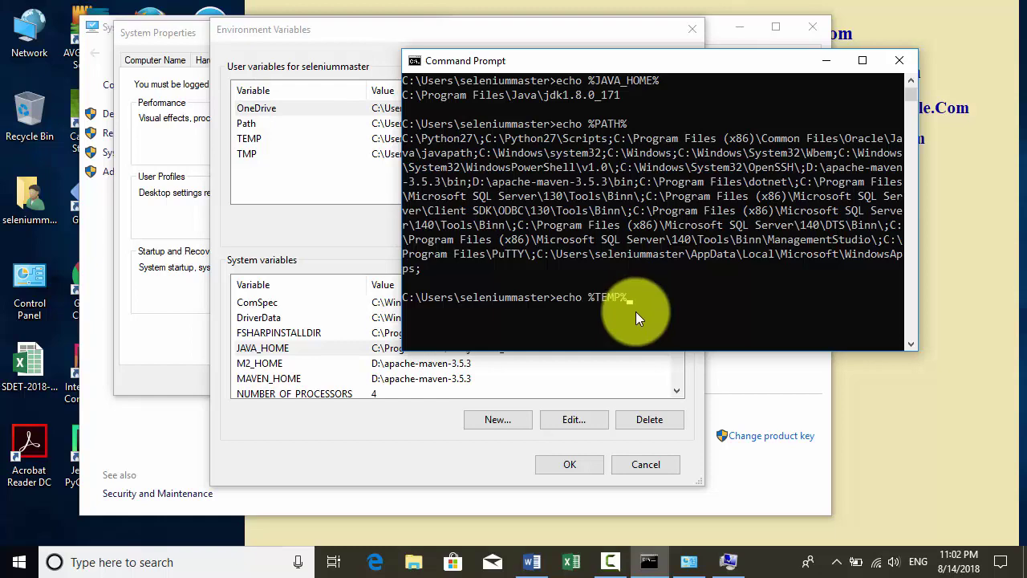
pyautogui.write('EMP%')
pyautogui.press('Return')
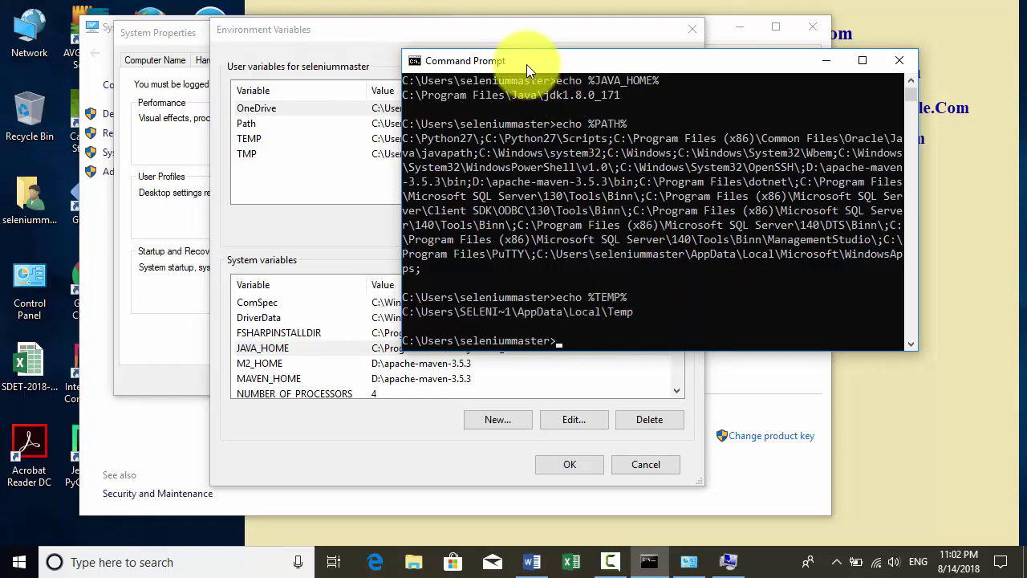
# Place the Command Prompt so the system variables stay readable, and run echo %DriverData%.
pyautogui.moveTo(526, 65); pyautogui.dragTo(426, 181)
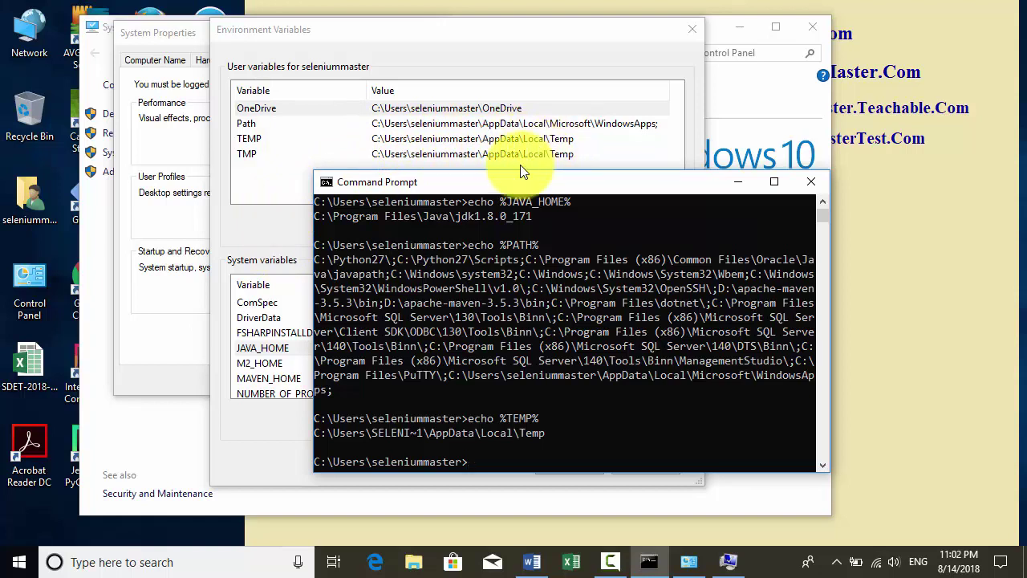
pyautogui.moveTo(512, 182); pyautogui.dragTo(510, 33)
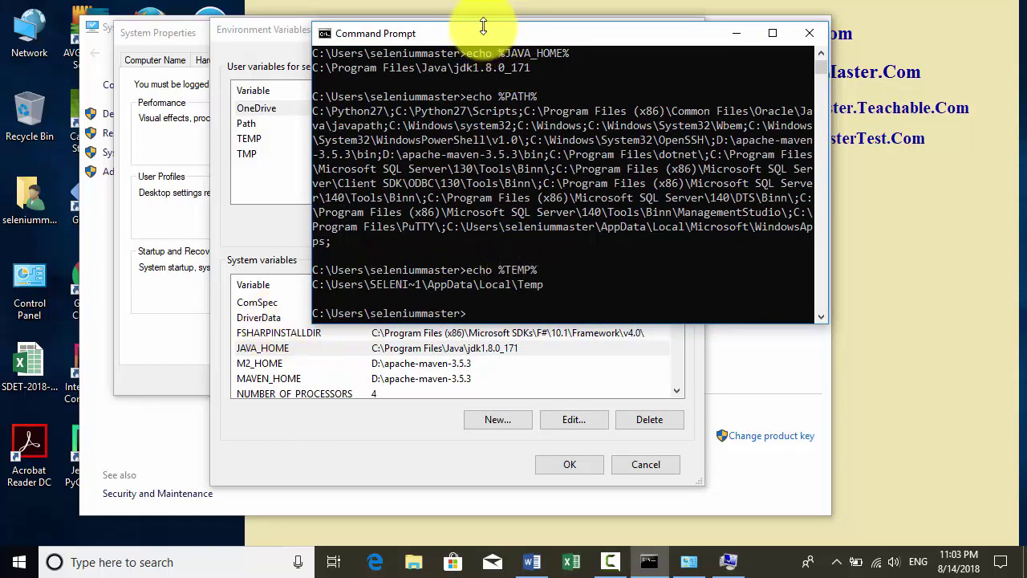
pyautogui.moveTo(481, 23); pyautogui.dragTo(466, 42)
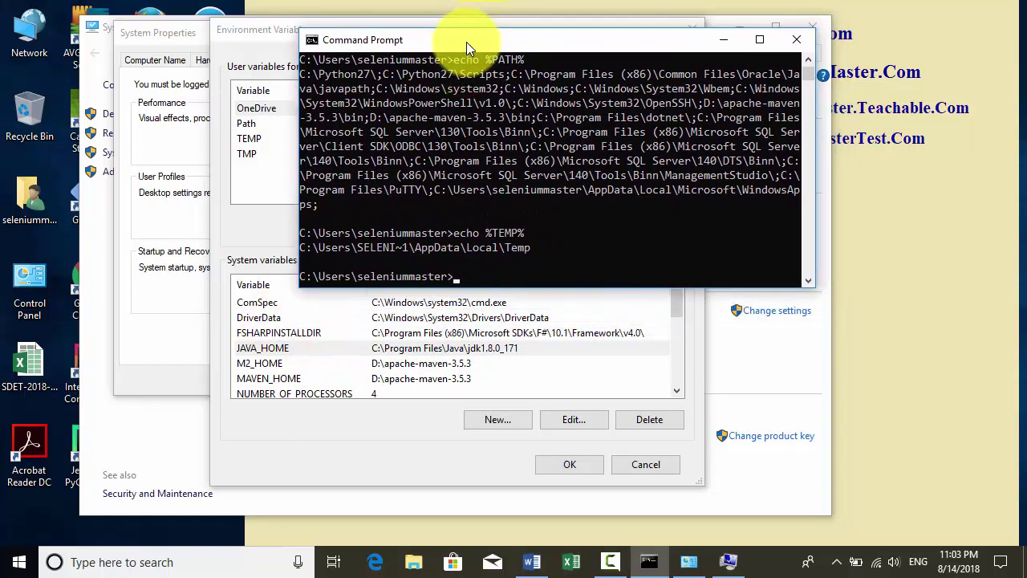
pyautogui.write('ech')
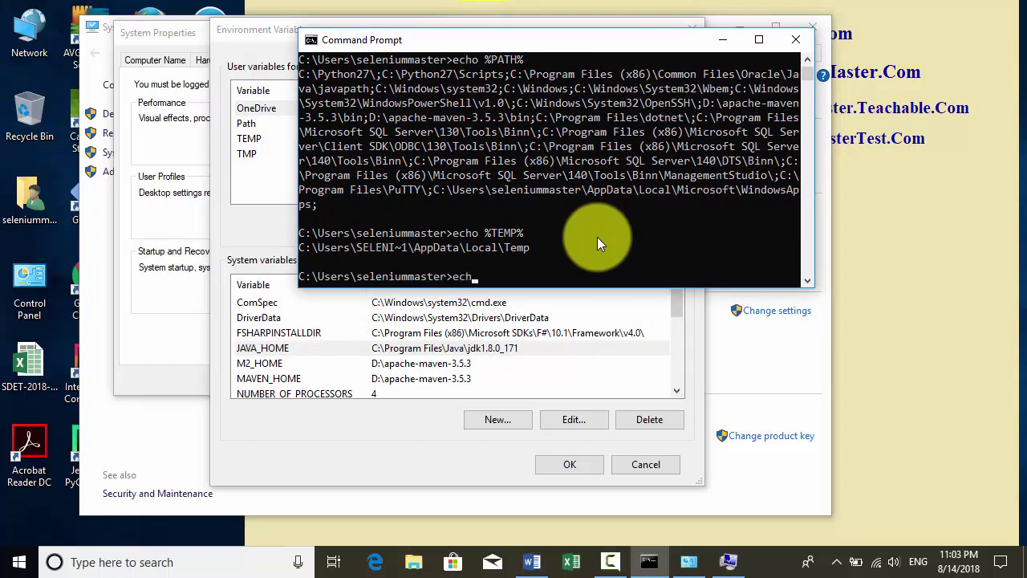
pyautogui.write('o %DriverData%')
pyautogui.press('Return')
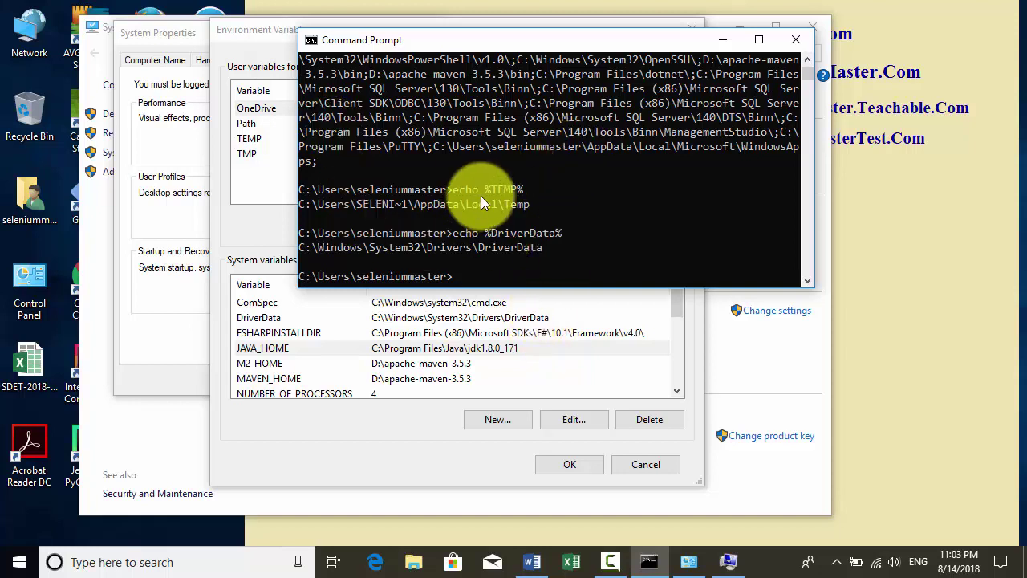
# Minimize the Command Prompt and make the Environment Variables window taller and wider.
pyautogui.click(723, 38)
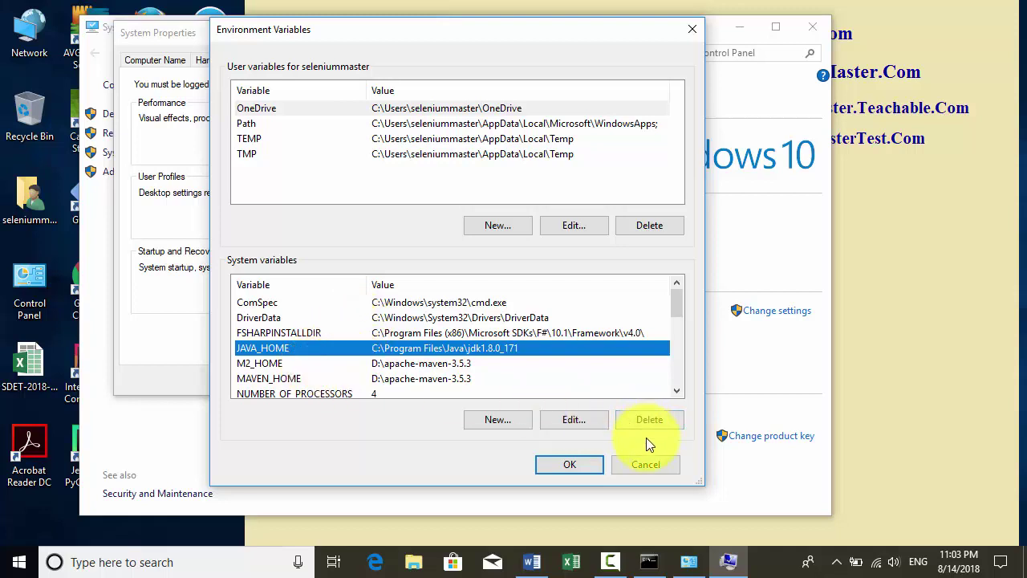
pyautogui.moveTo(701, 485); pyautogui.dragTo(688, 519)
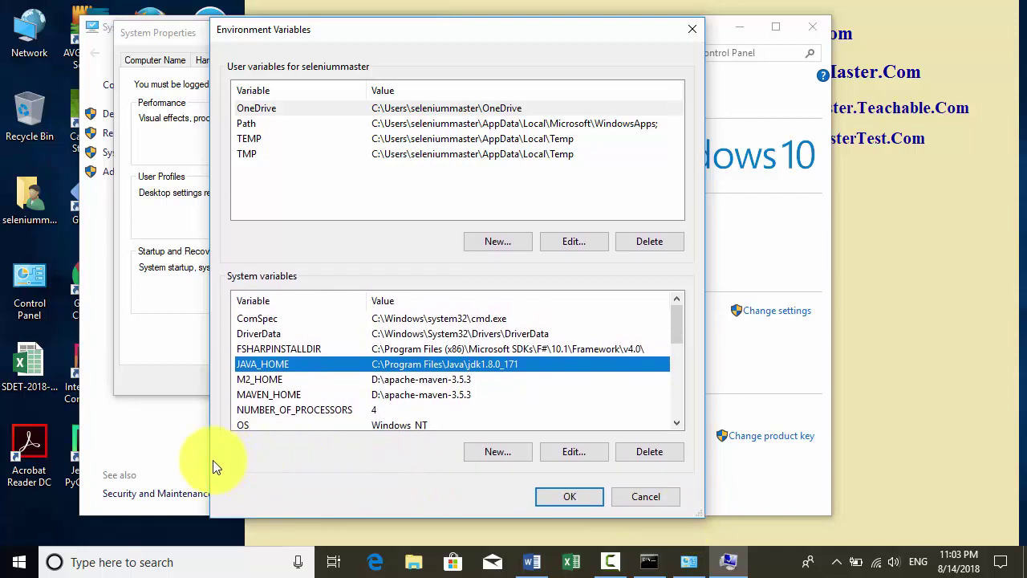
pyautogui.moveTo(209, 460); pyautogui.dragTo(159, 455)
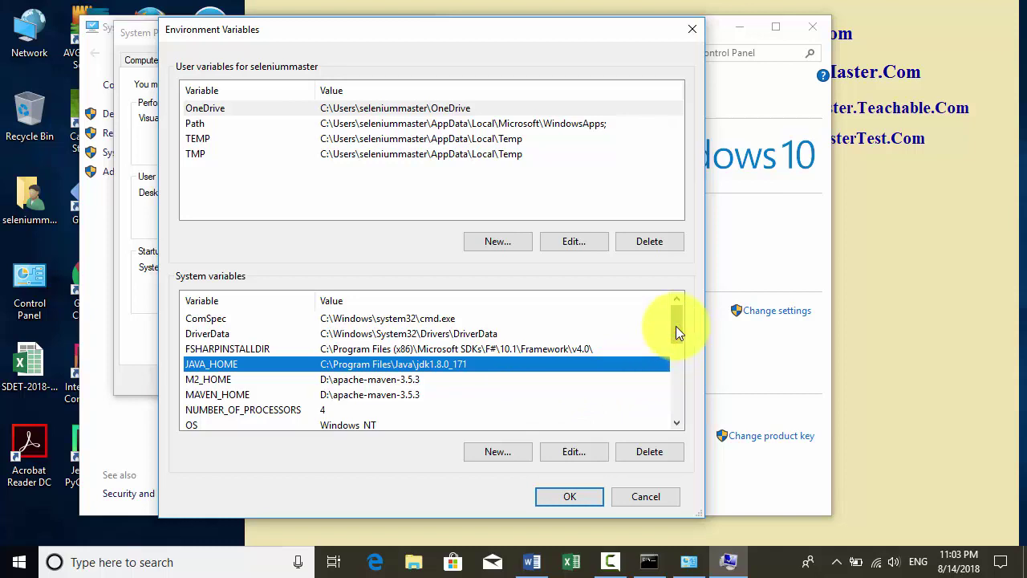
# Examine the folder entries of the system Path variable in its editor, and leave it without changes.
pyautogui.moveTo(676, 325); pyautogui.dragTo(676, 335)
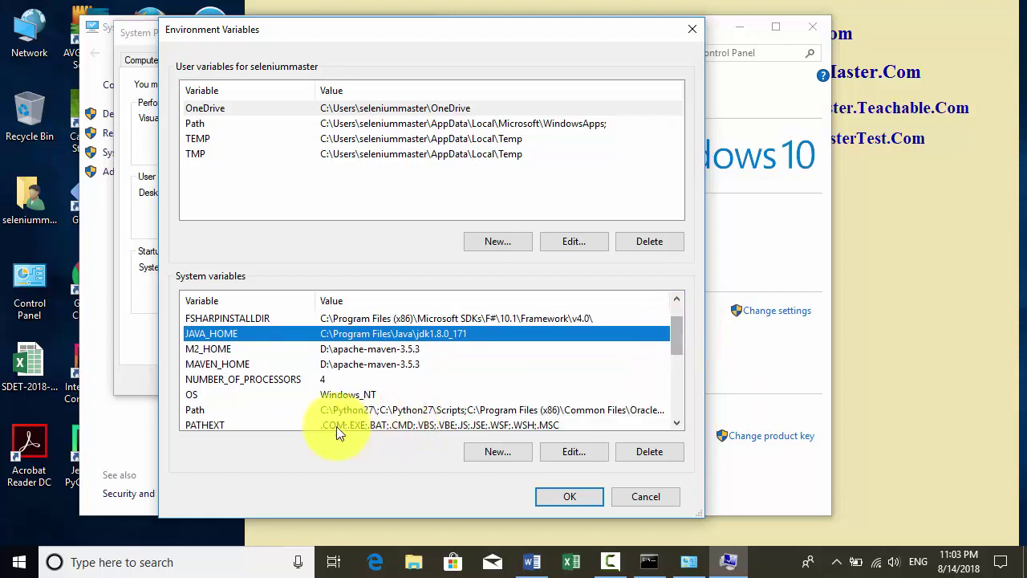
pyautogui.click(197, 409)
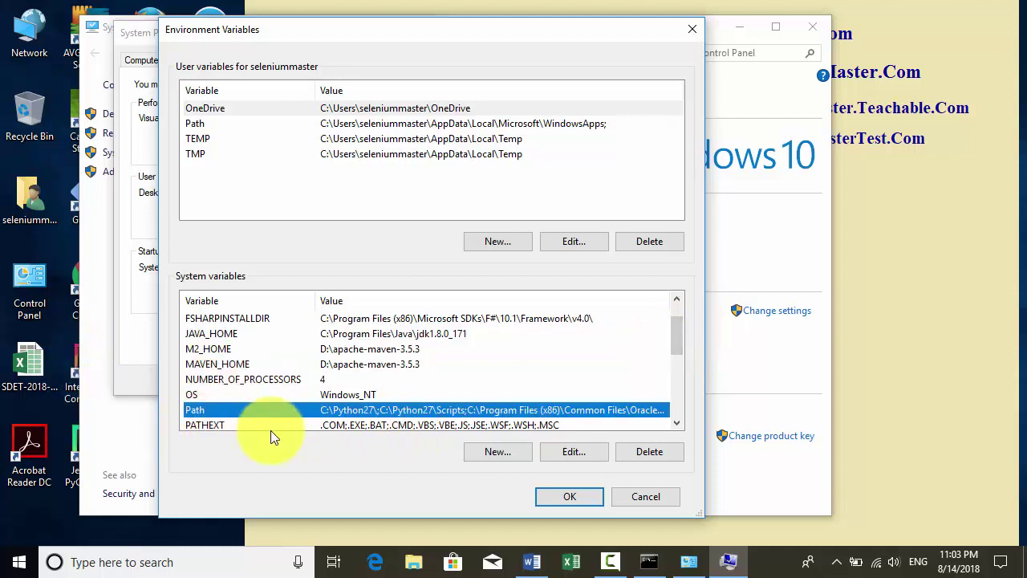
pyautogui.click(562, 452)
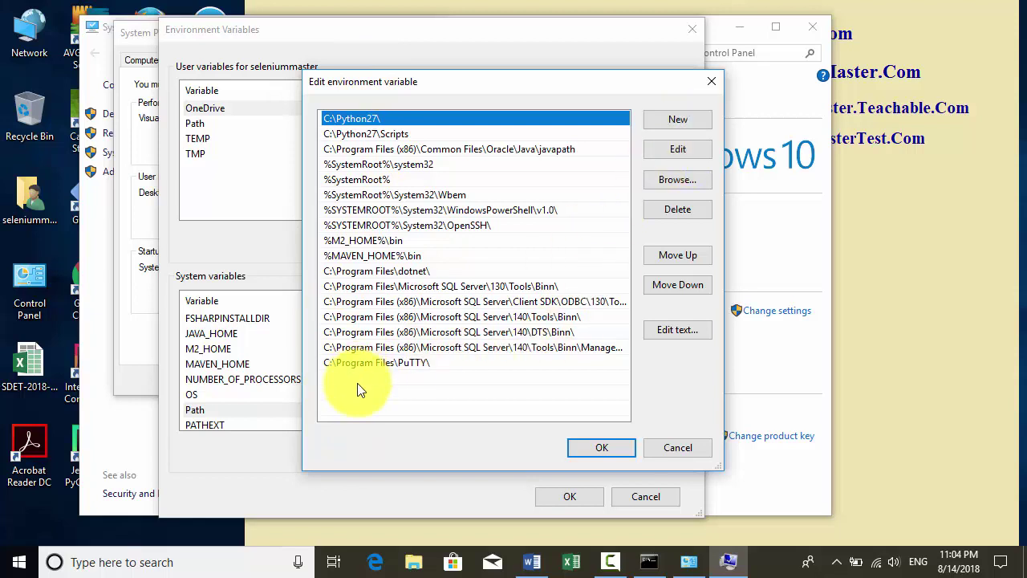
pyautogui.click(684, 447)
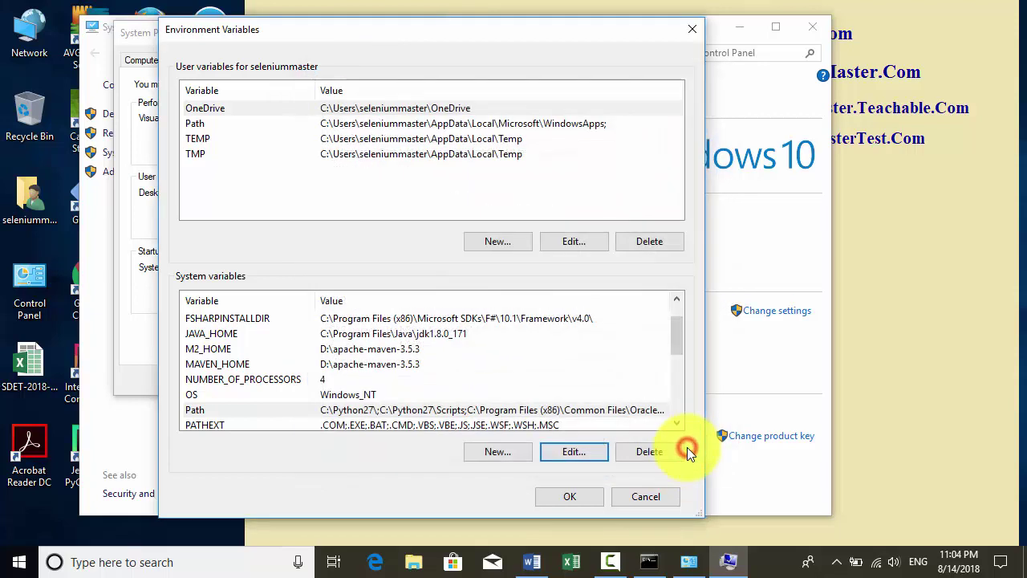
pyautogui.click(405, 409)
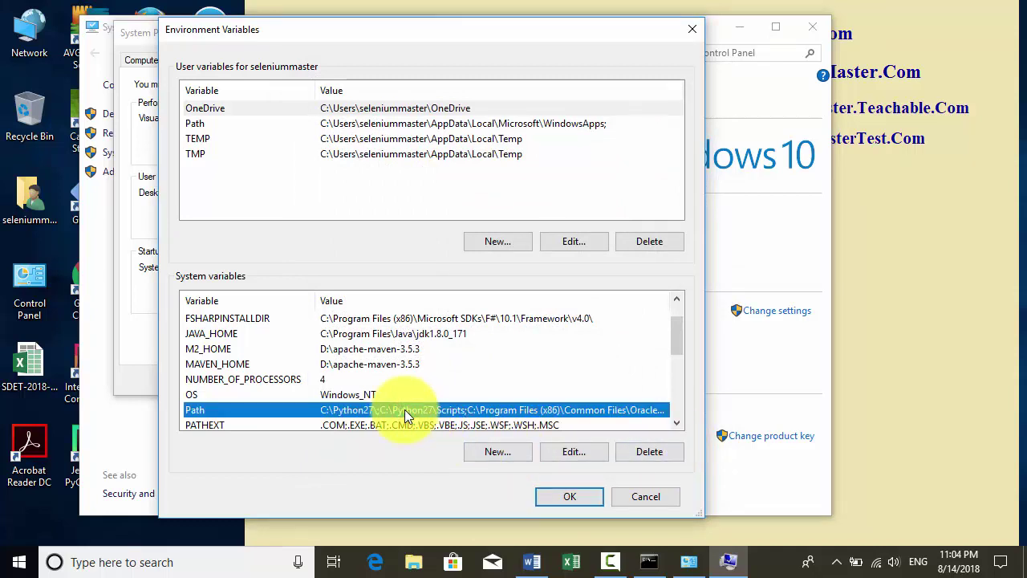
pyautogui.click(589, 457)
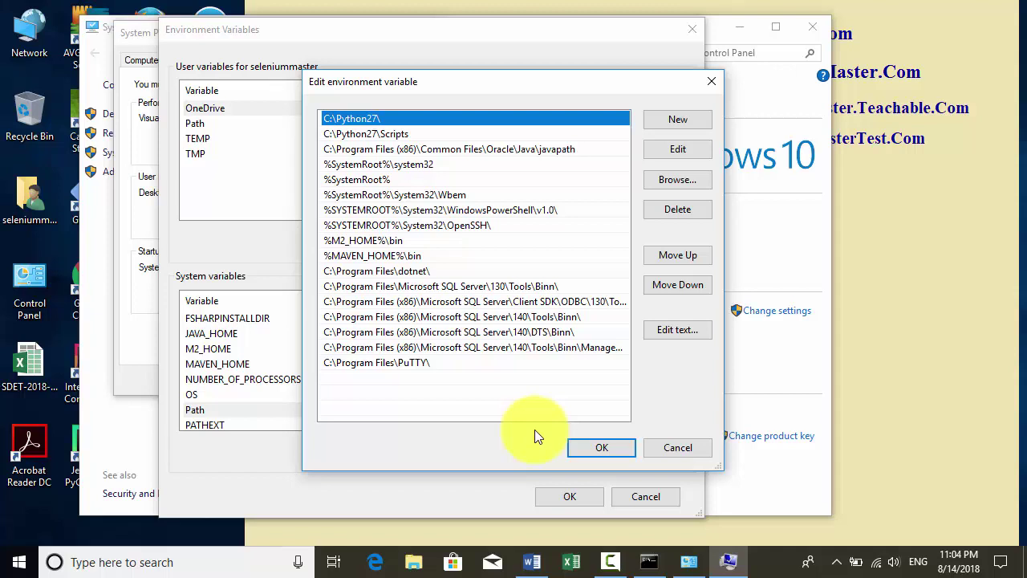
pyautogui.click(679, 449)
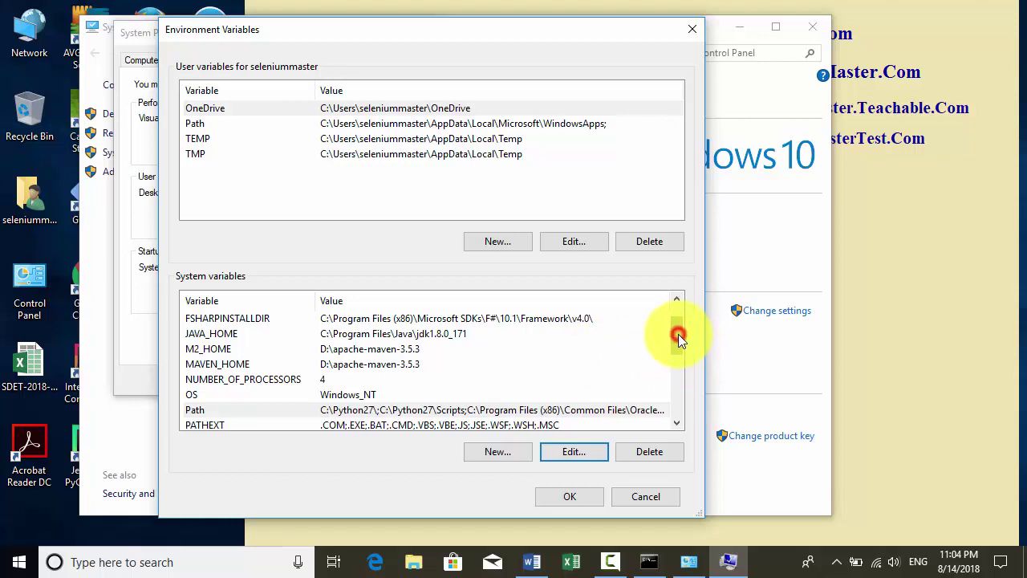
# Look through the full list of system variables and start a new system variable.
pyautogui.moveTo(678, 335); pyautogui.dragTo(675, 398)
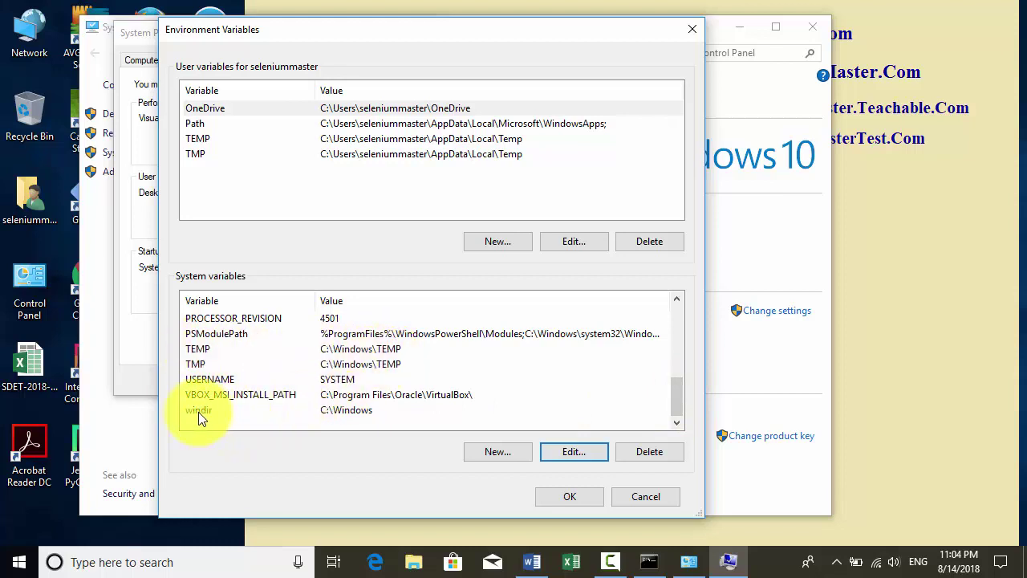
pyautogui.scroll(5, 419, 397)
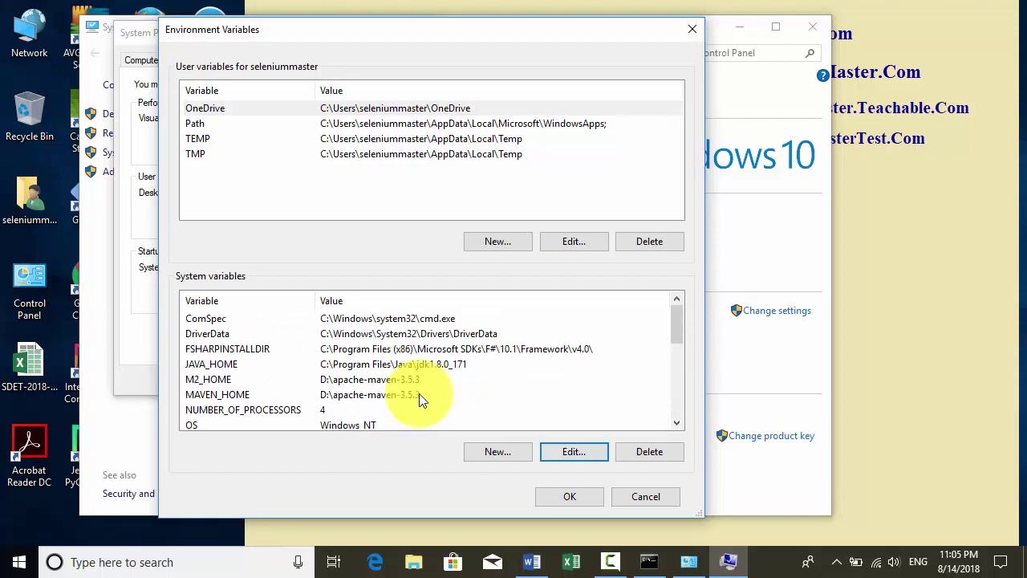
pyautogui.scroll(-2, 419, 394)
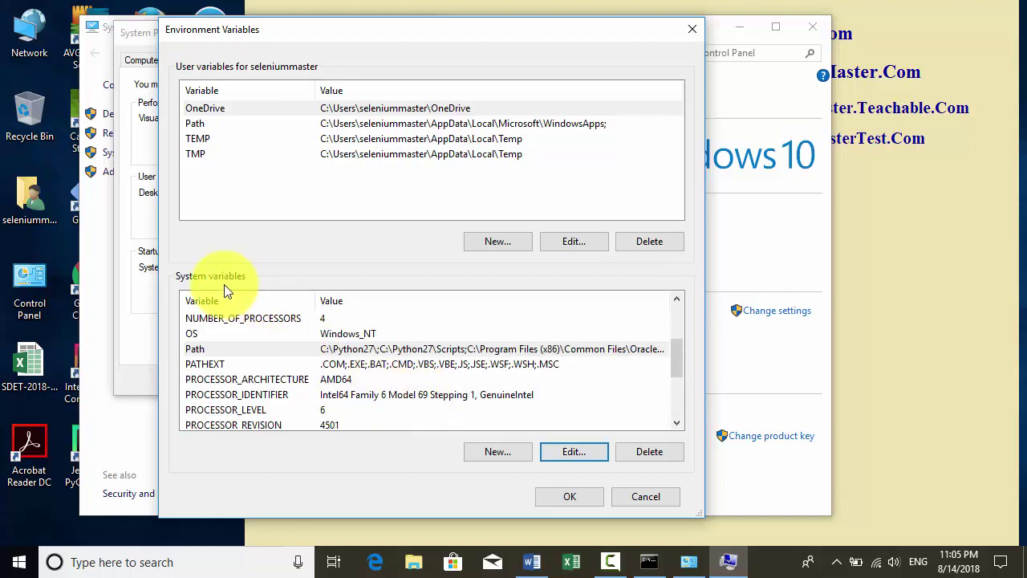
pyautogui.scroll(-3, 254, 294)
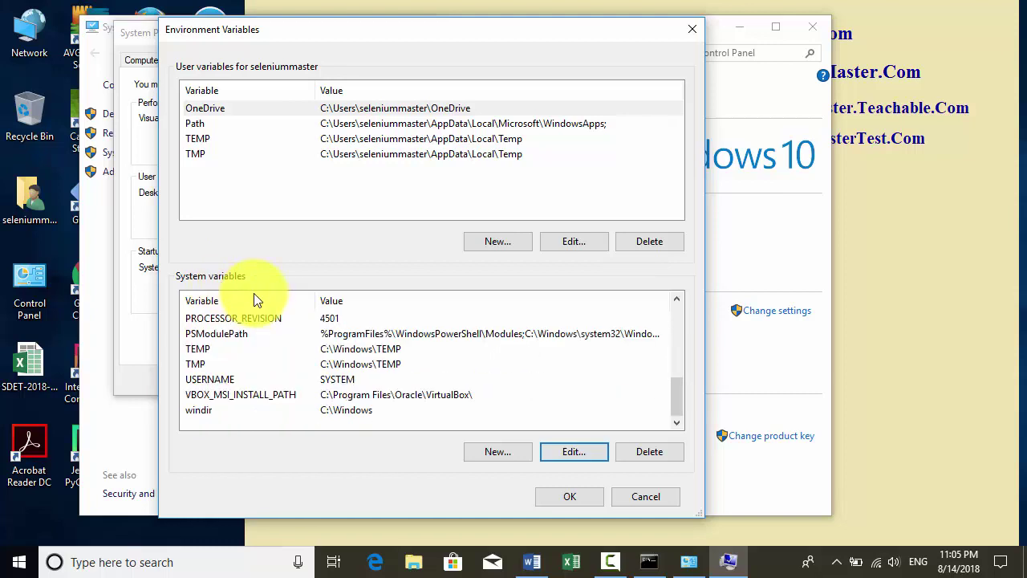
pyautogui.click(492, 455)
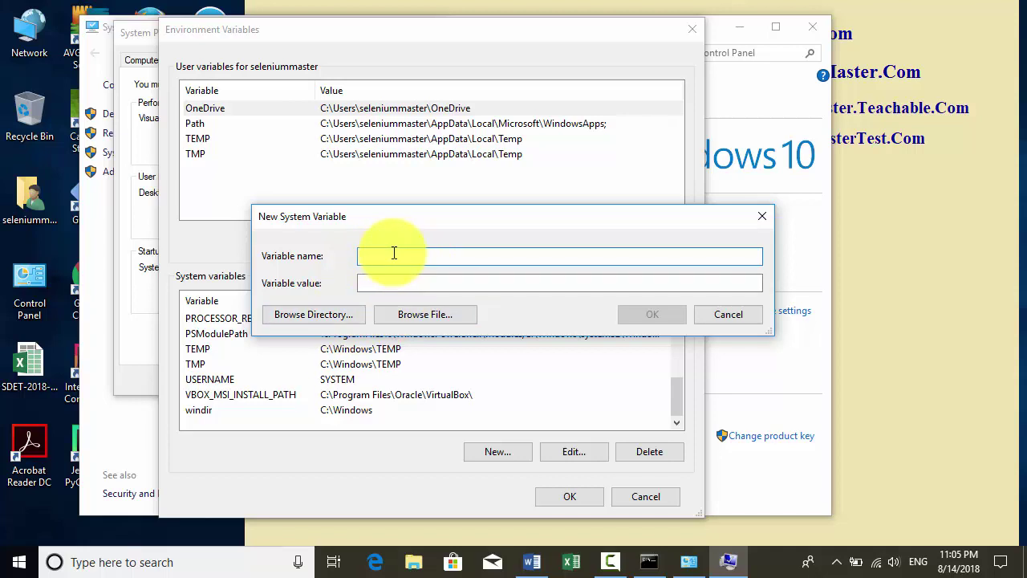
pyautogui.write('MY_FOLDER')
pyautogui.press('BackSpace')
pyautogui.press('BackSpace')
pyautogui.press('BackSpace')
pyautogui.press('BackSpace')
pyautogui.press('BackSpace')
pyautogui.press('BackSpace')
pyautogui.press('BackSpace')
pyautogui.press('BackSpace')
pyautogui.write('Mining')
pyautogui.press('BackSpace')
pyautogui.press('BackSpace')
pyautogui.press('BackSpace')
pyautogui.press('BackSpace')
# Name the new system variable MUNDERIJE.
pyautogui.write('MU')
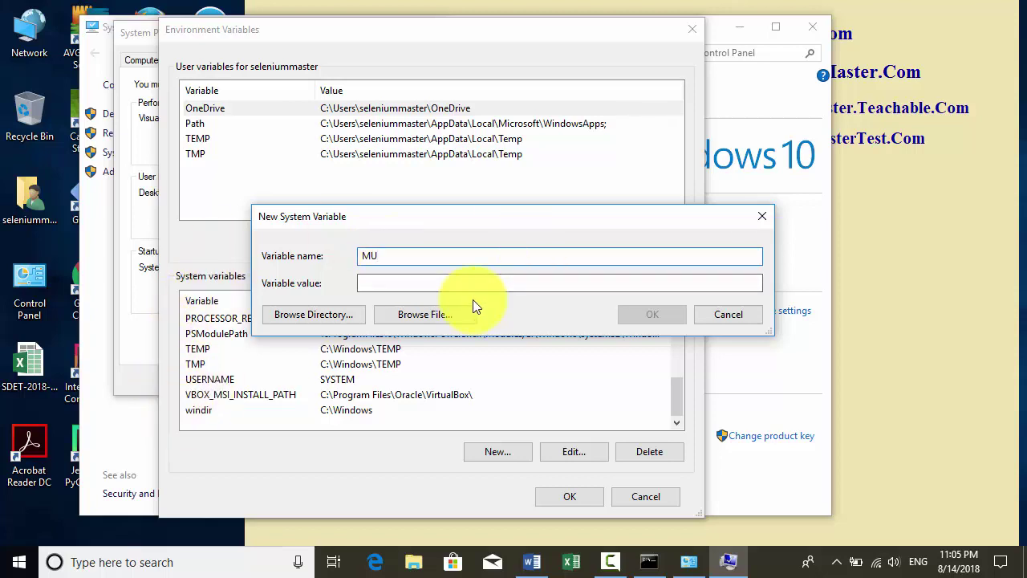
pyautogui.write('NDE')
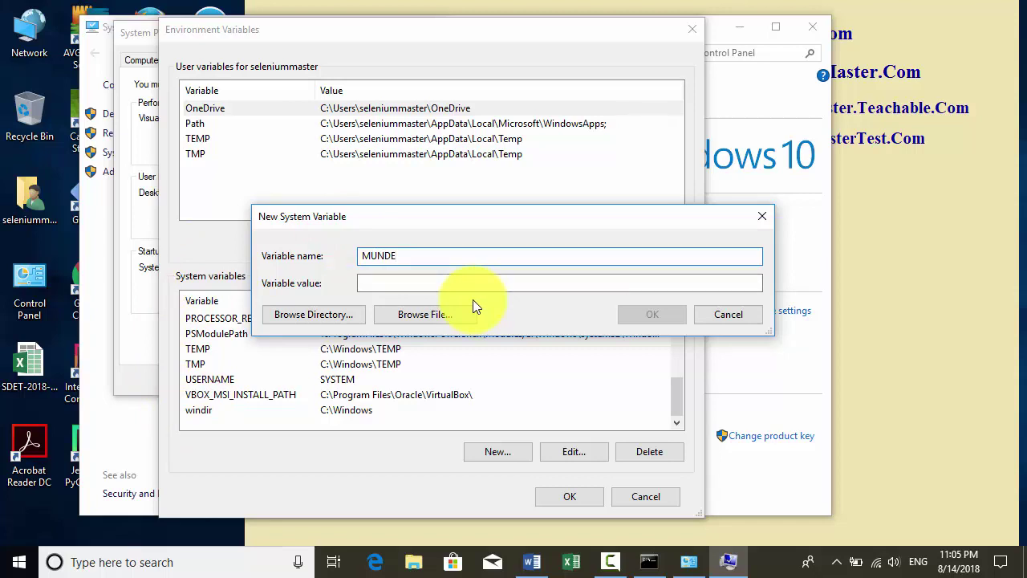
pyautogui.write('RIJE')
# Set the MUNDERIJE variable's value to the directory C:\Users\seleniummaster by browsing for the folder, and create the variable.
pyautogui.click(411, 282)
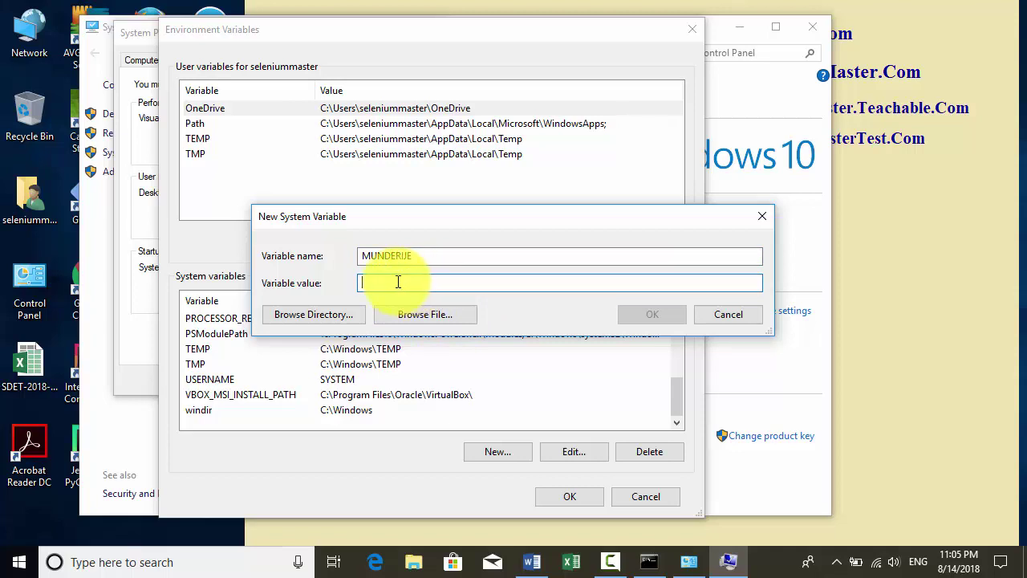
pyautogui.click(299, 314)
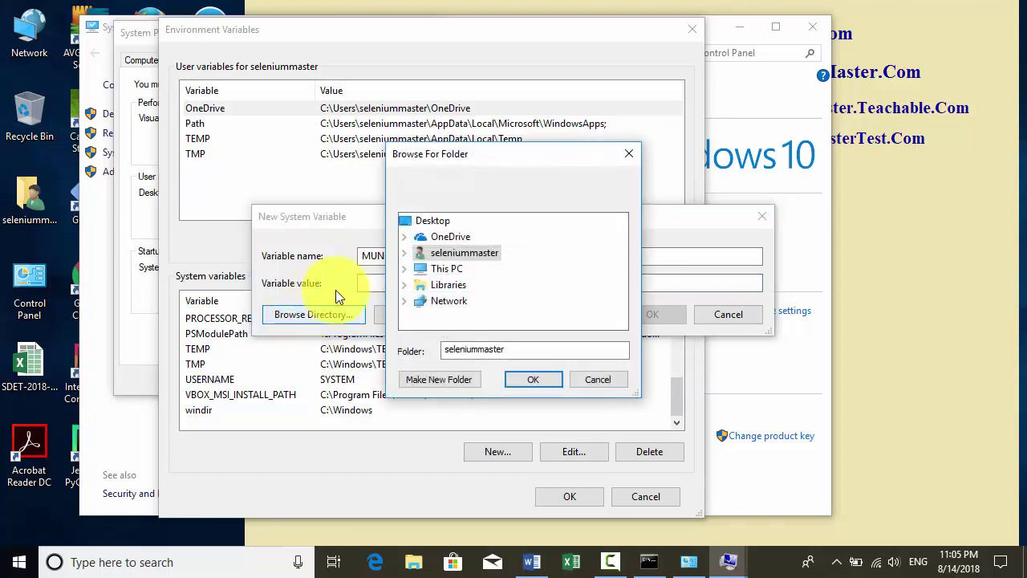
pyautogui.doubleClick(480, 252)
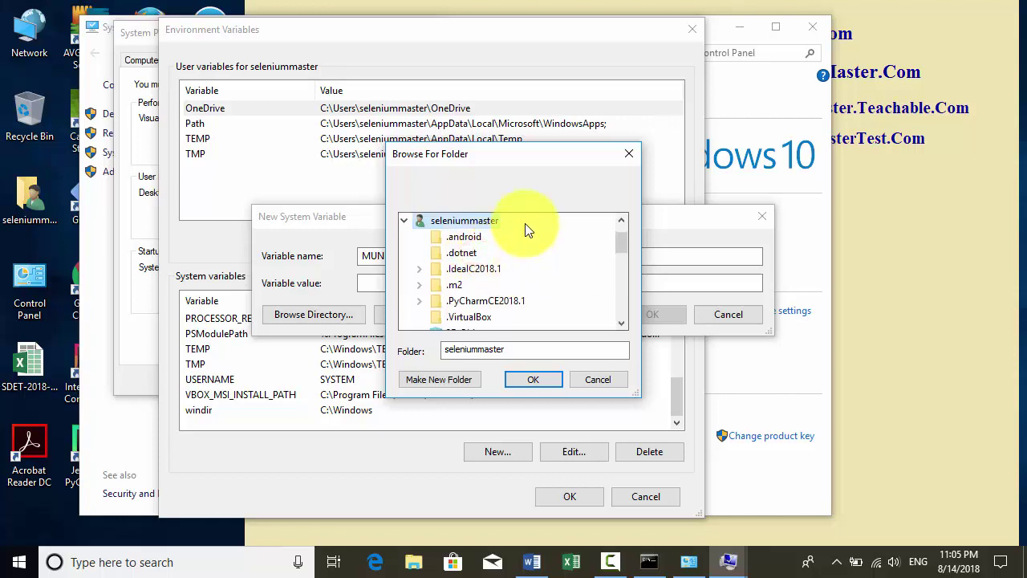
pyautogui.click(538, 380)
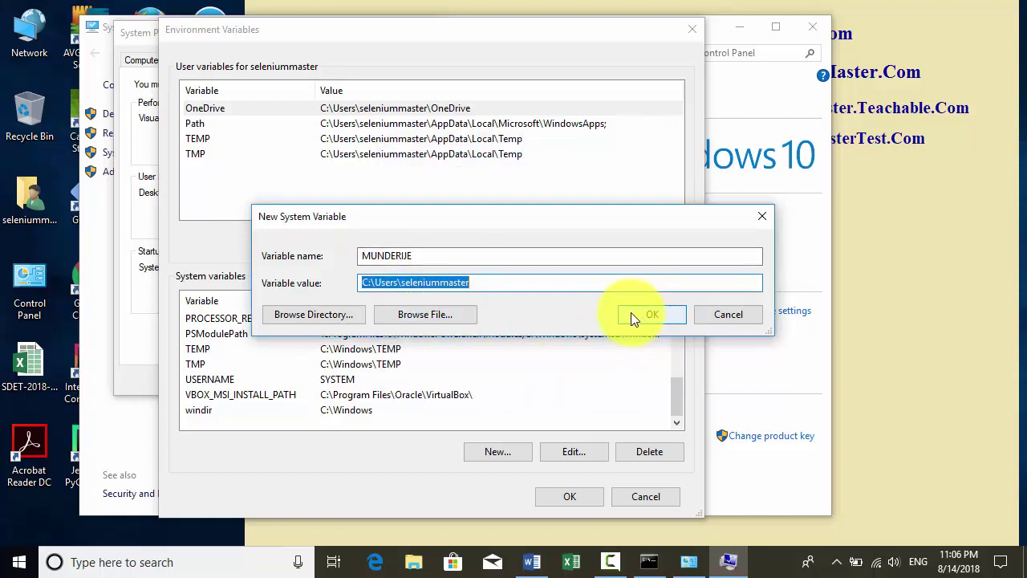
pyautogui.click(671, 316)
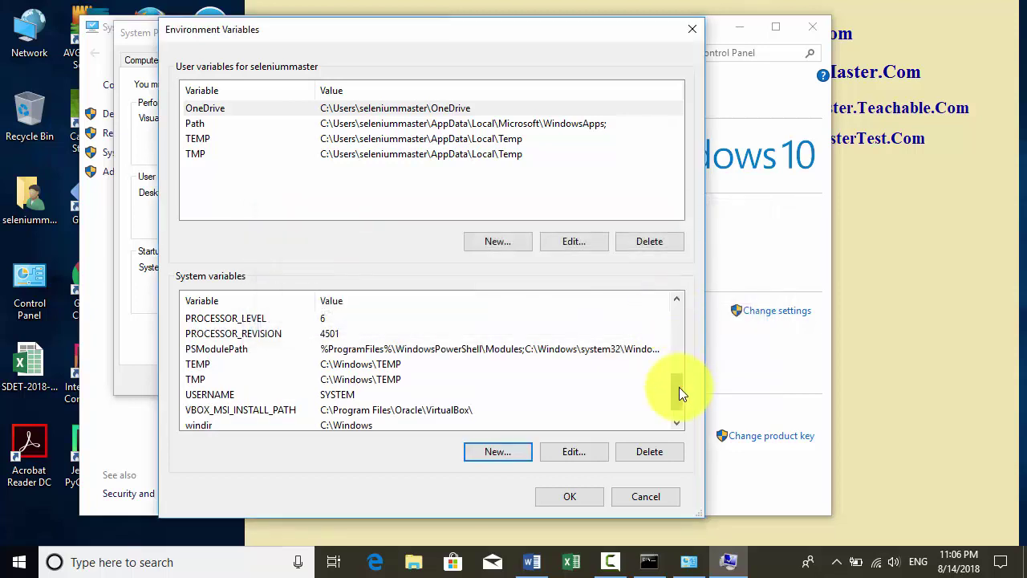
# Save the environment variable changes and close System Properties.
pyautogui.moveTo(679, 387); pyautogui.dragTo(679, 410)
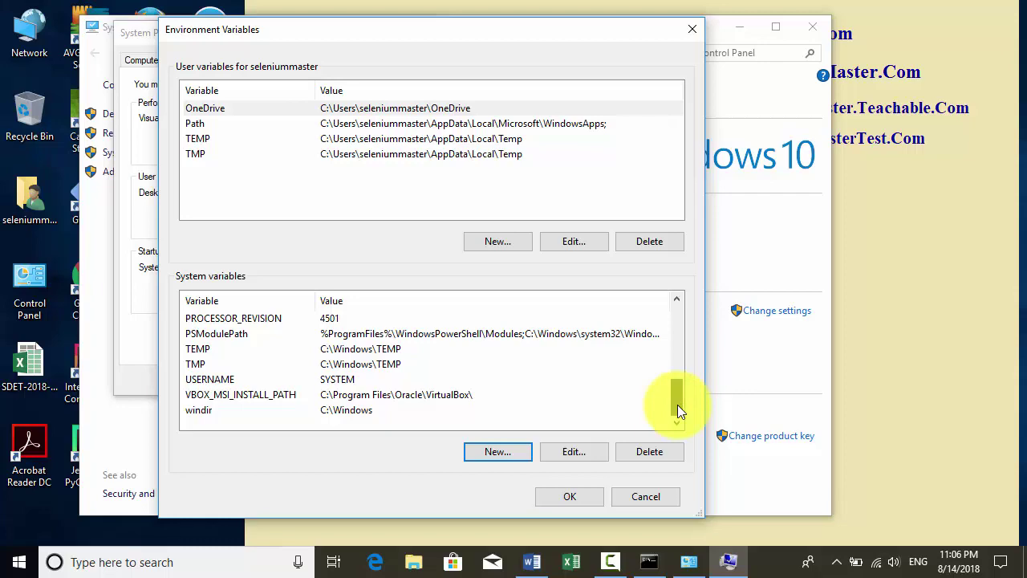
pyautogui.click(586, 498)
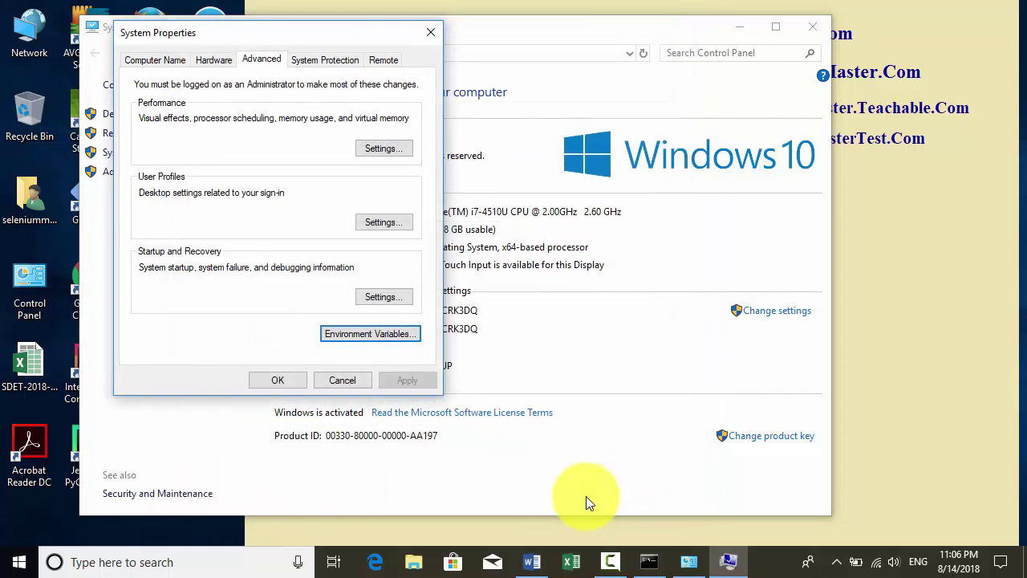
pyautogui.click(282, 380)
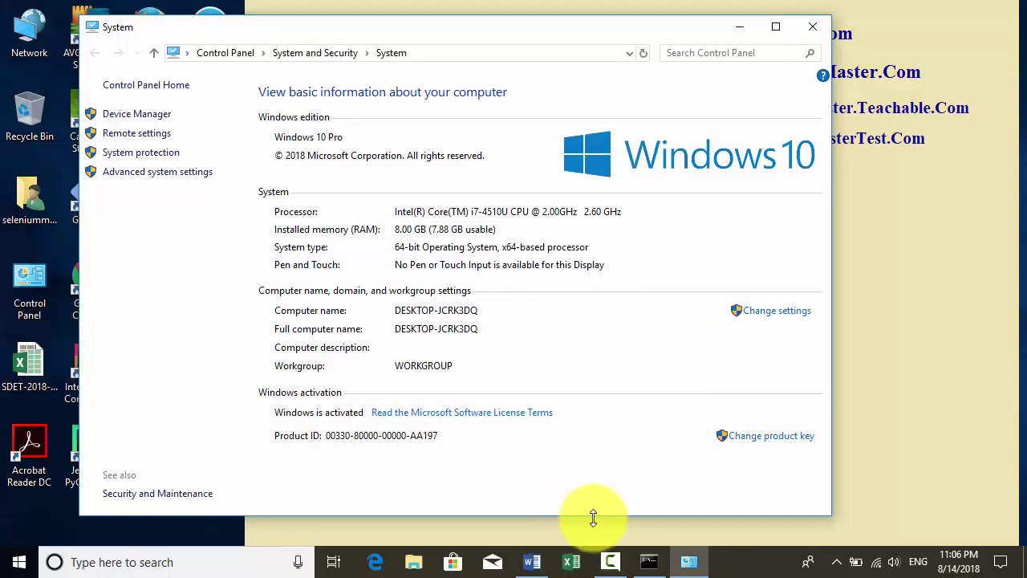
# Switch to the Command Prompt and run echo %MUNDERIJE% to check the new variable's value.
pyautogui.click(649, 562)
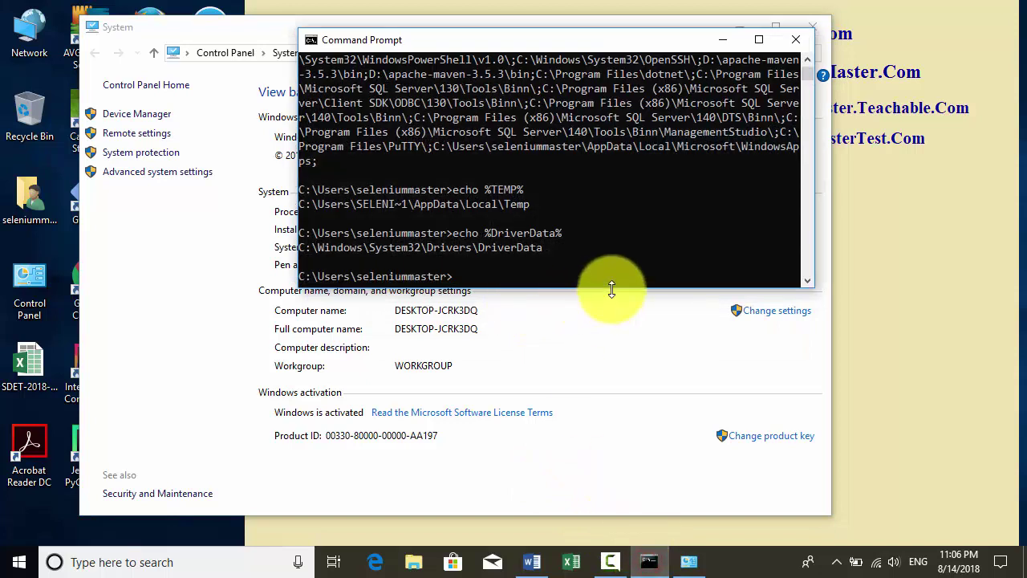
pyautogui.write('echo %')
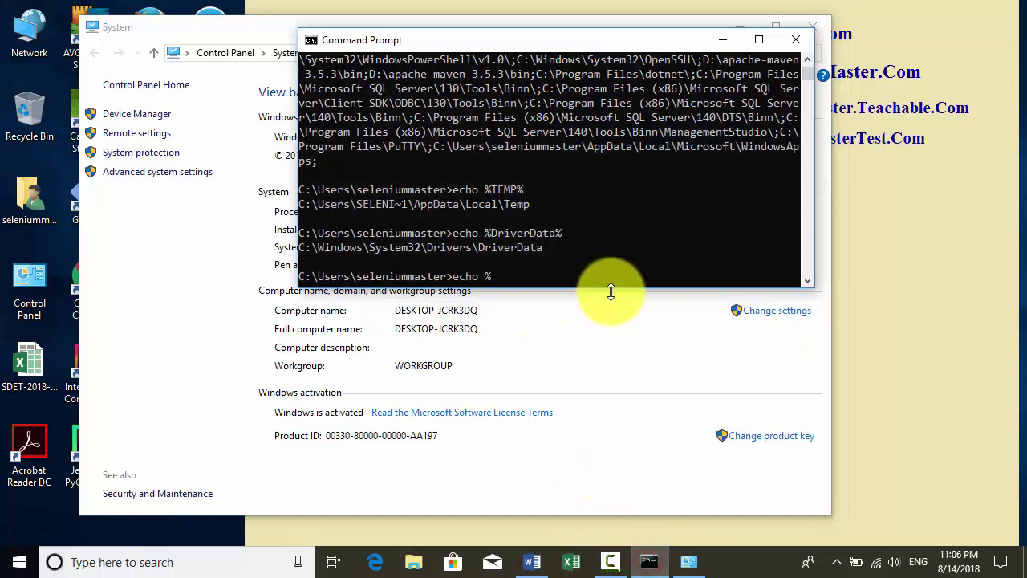
pyautogui.write('MUNDER')
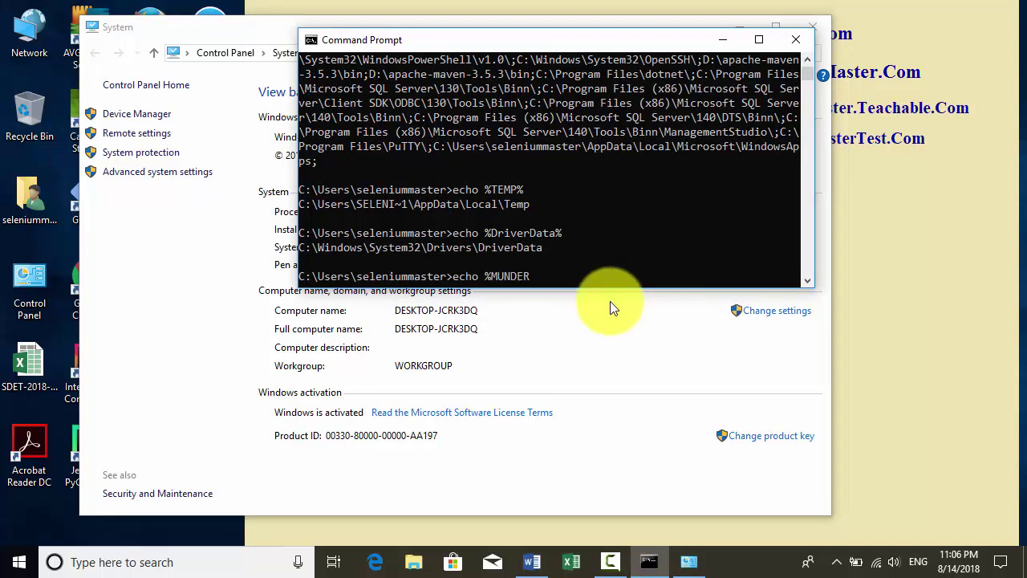
pyautogui.write('IJE%')
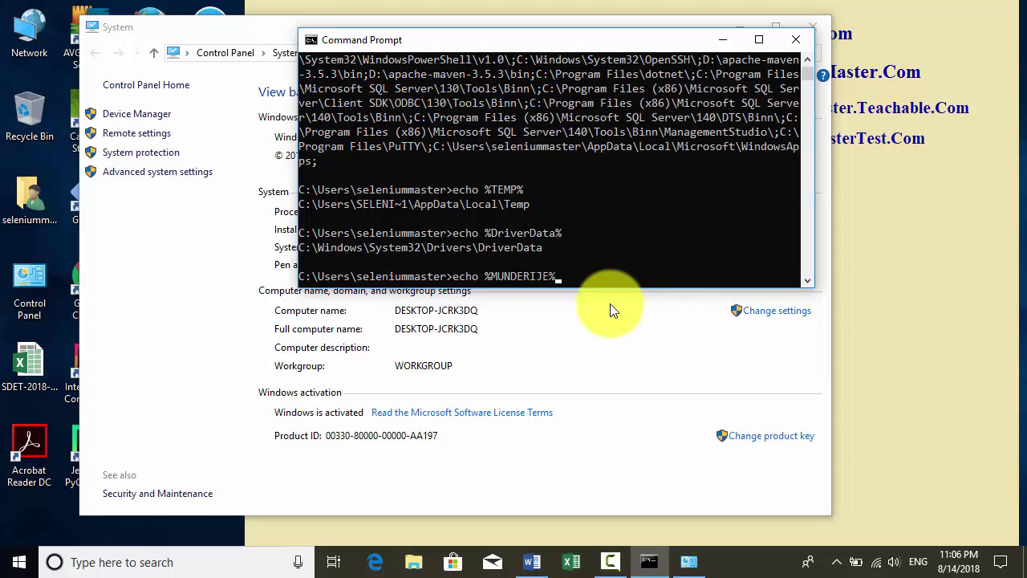
pyautogui.press('Return')
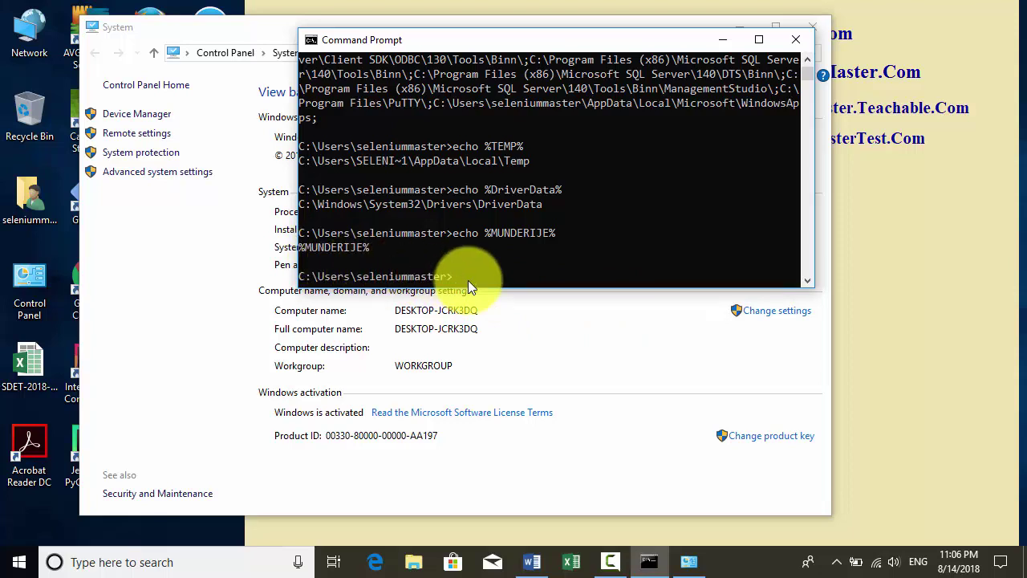
# Reopen the environment variables from the advanced system settings and compare the MUNDERIJE system variable with the Command Prompt output.
pyautogui.click(175, 182)
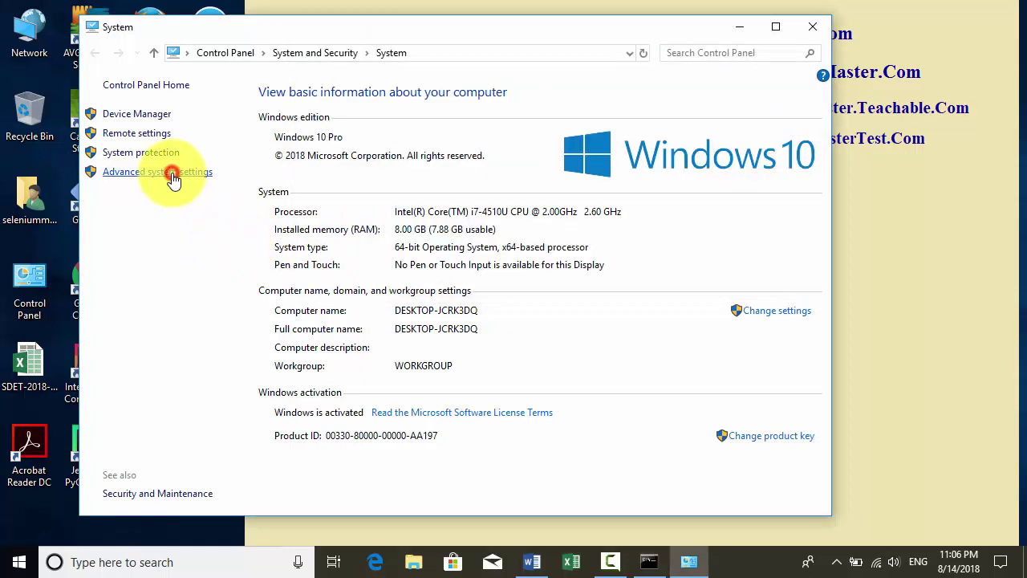
pyautogui.click(303, 356)
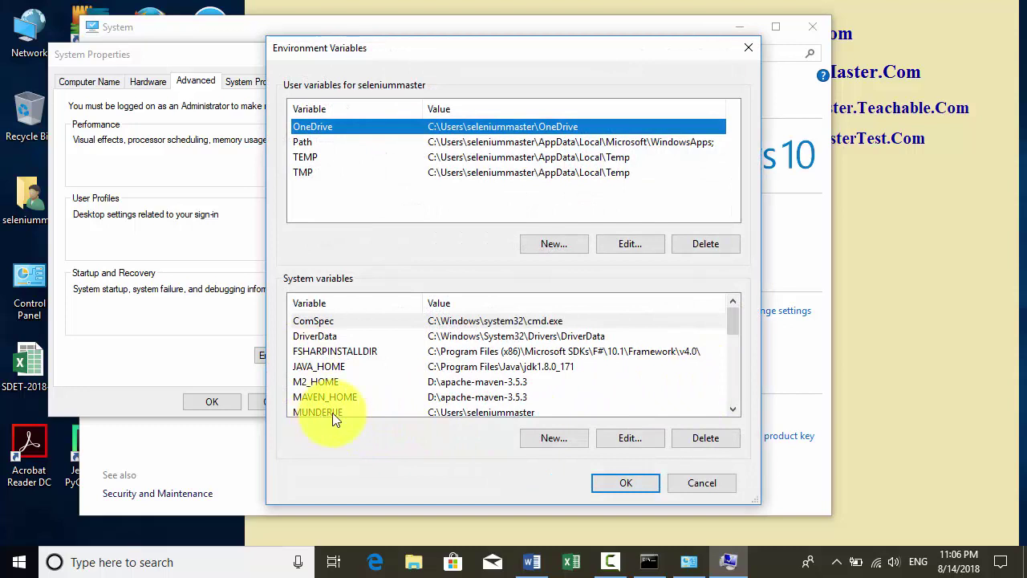
pyautogui.moveTo(737, 325); pyautogui.dragTo(737, 333)
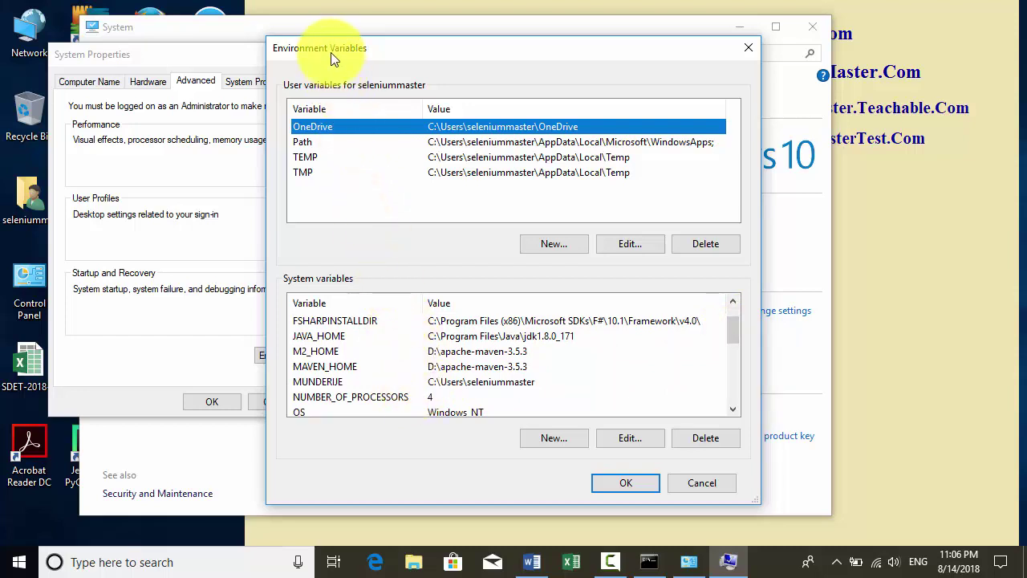
pyautogui.moveTo(332, 53); pyautogui.dragTo(216, 34)
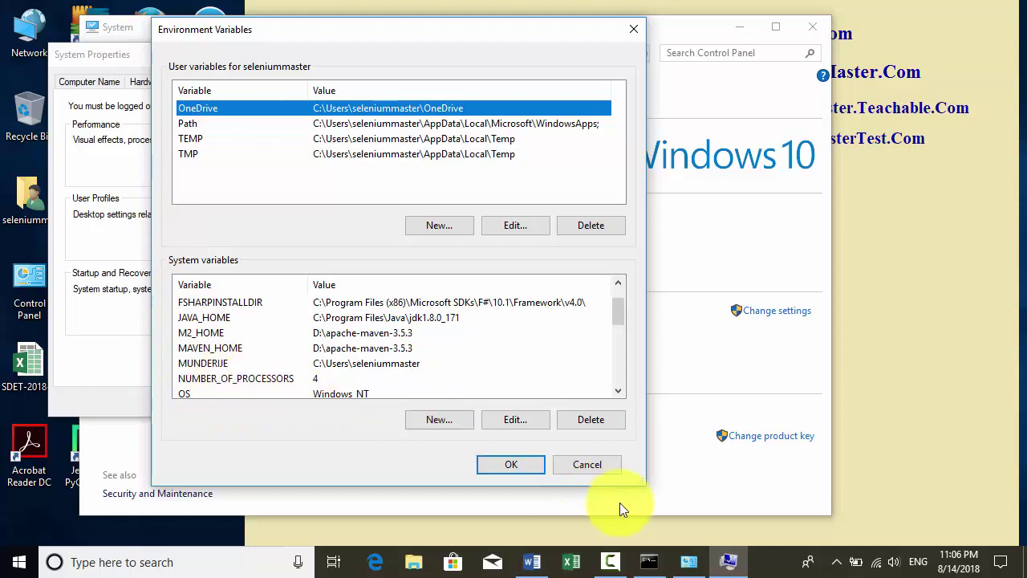
pyautogui.click(648, 561)
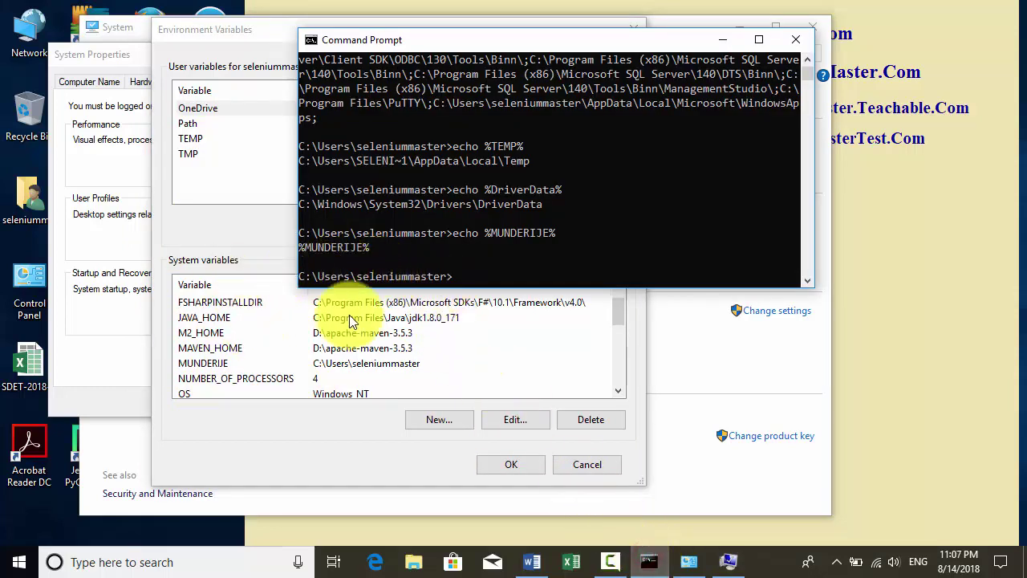
pyautogui.click(725, 39)
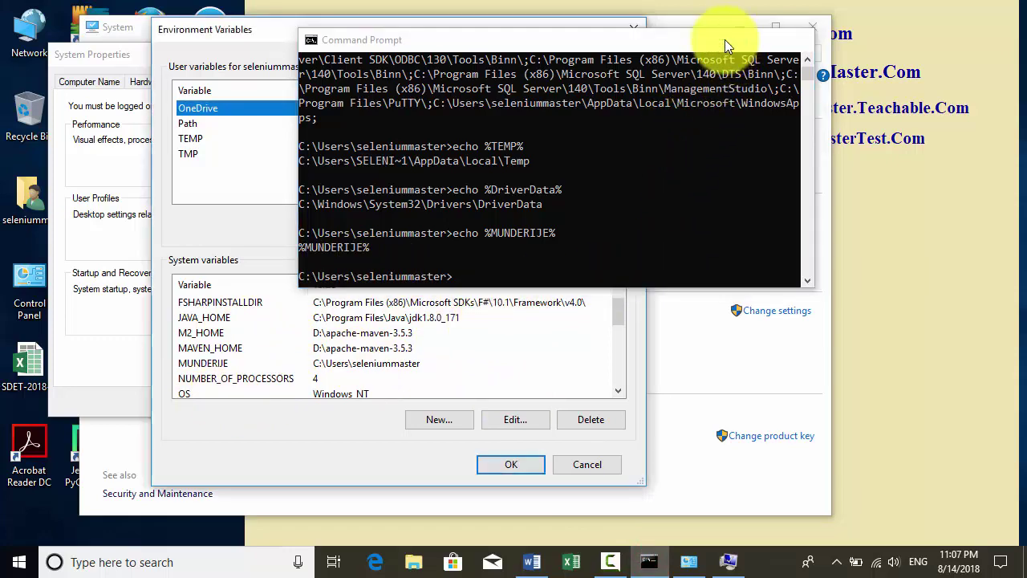
# Leave Environment Variables and System Properties without changes, and close the System window.
pyautogui.click(579, 464)
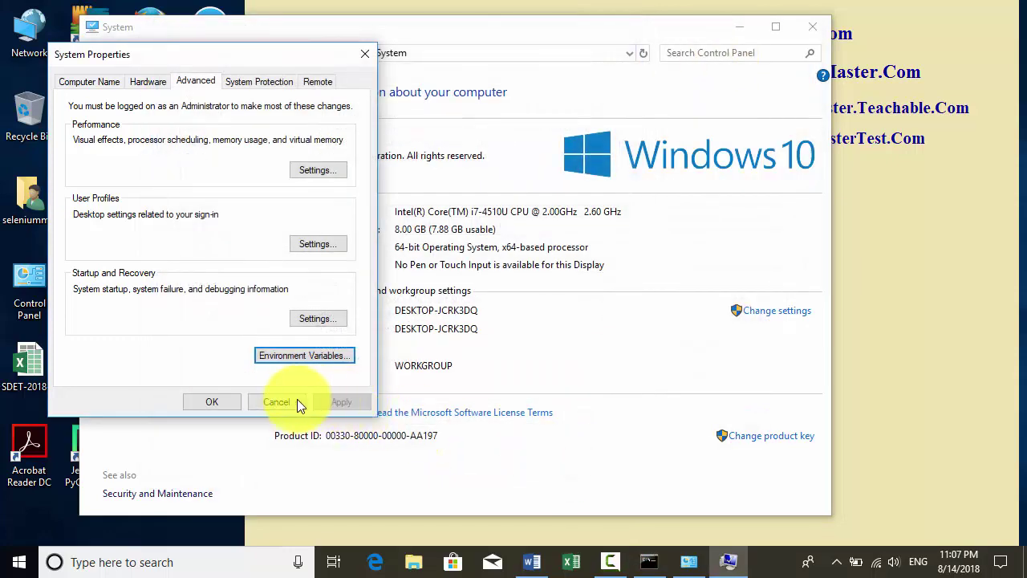
pyautogui.click(291, 394)
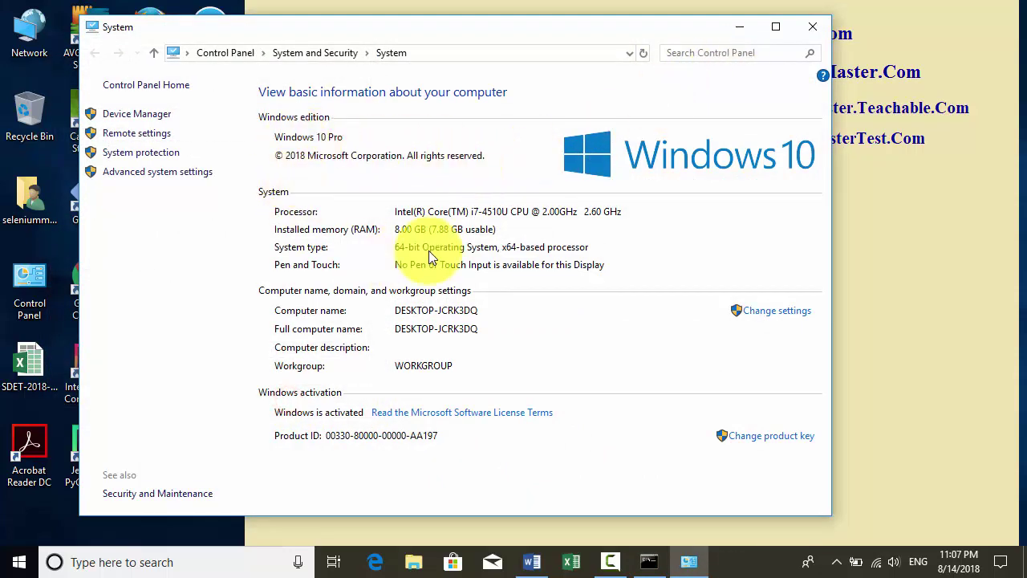
pyautogui.click(190, 173)
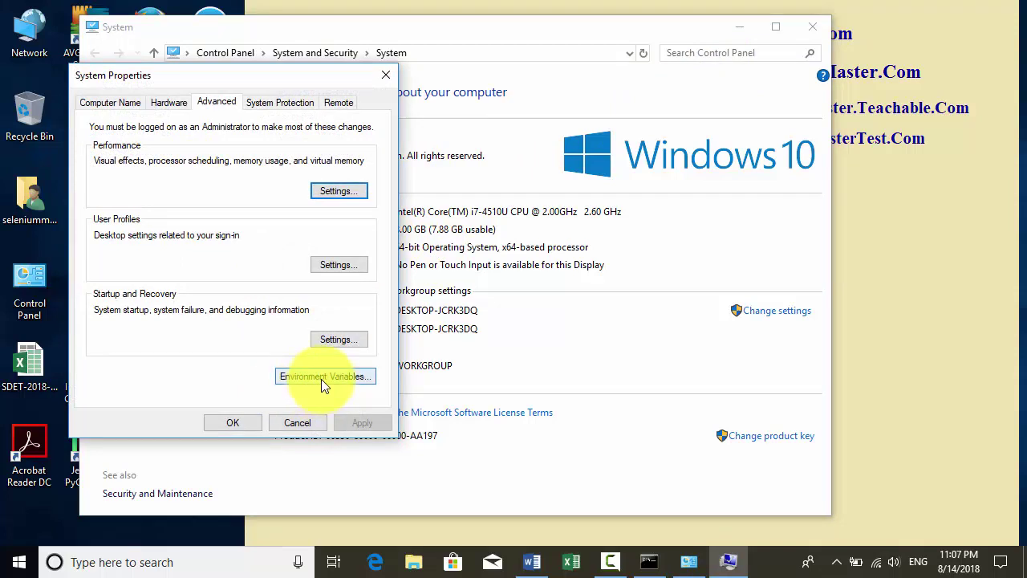
pyautogui.click(387, 69)
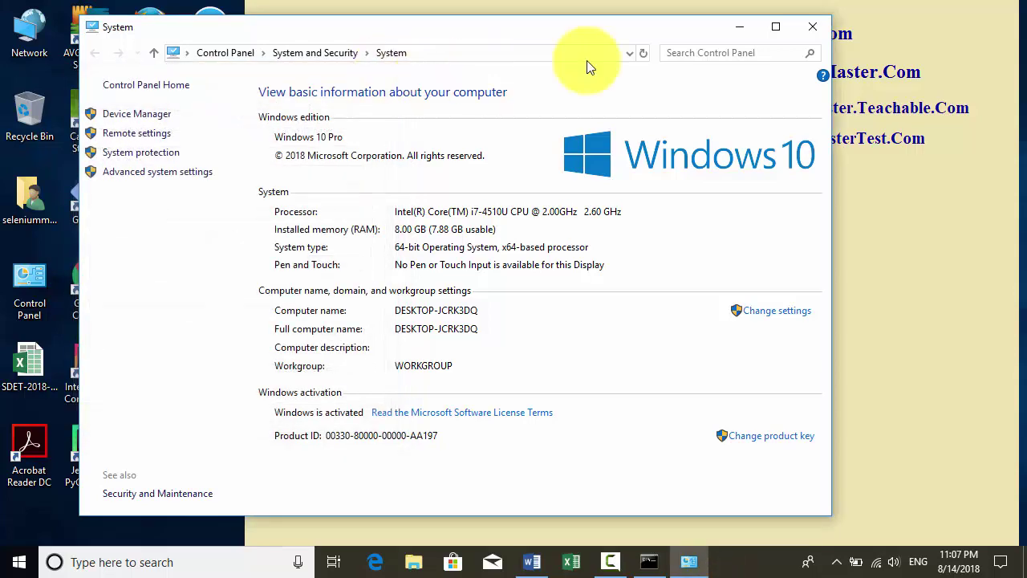
pyautogui.click(810, 25)
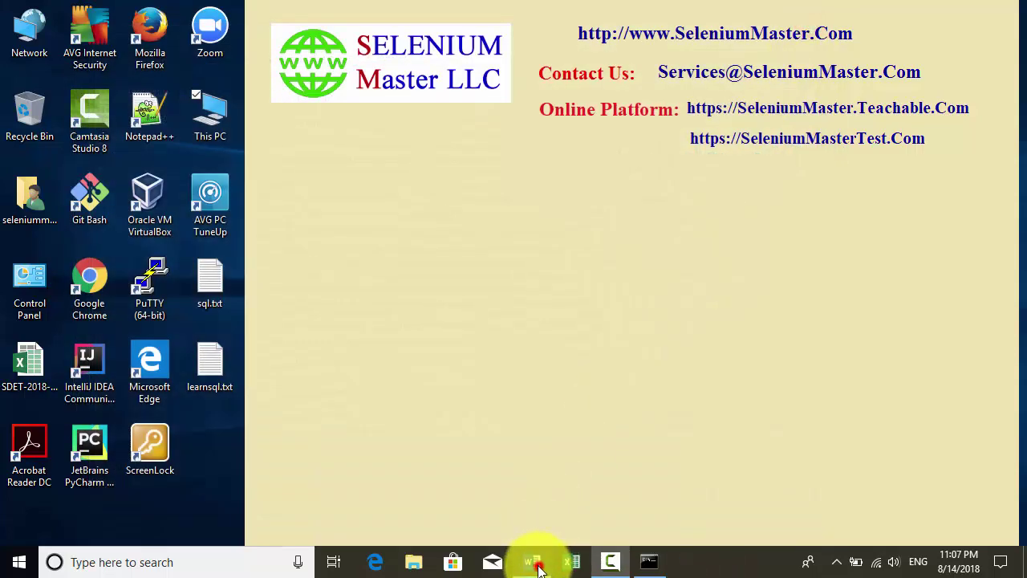
# Switch to the Word document about Windows 10 Environment Variables and view its title and opening bullet points.
pyautogui.click(532, 562)
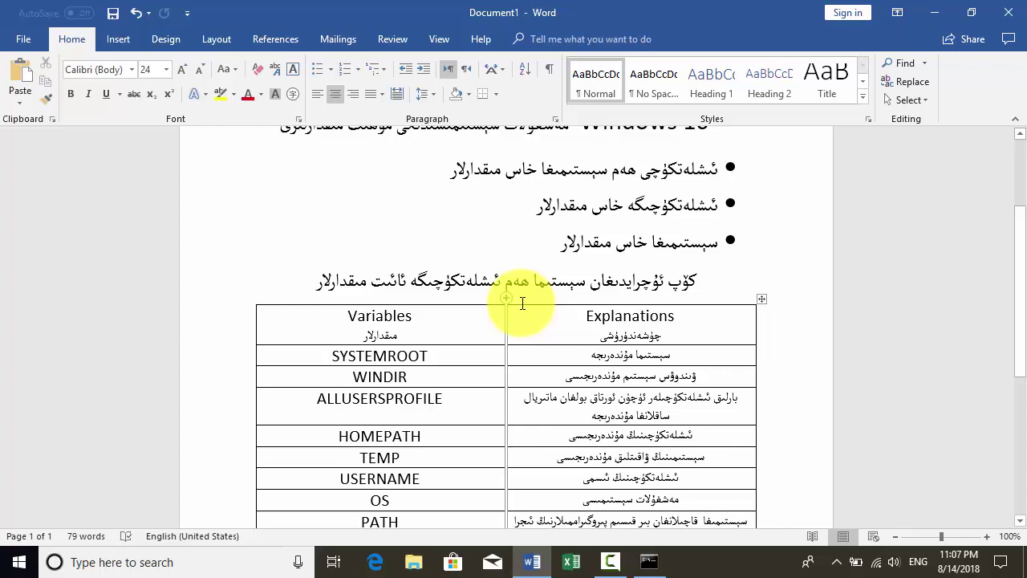
pyautogui.scroll(4, 719, 233)
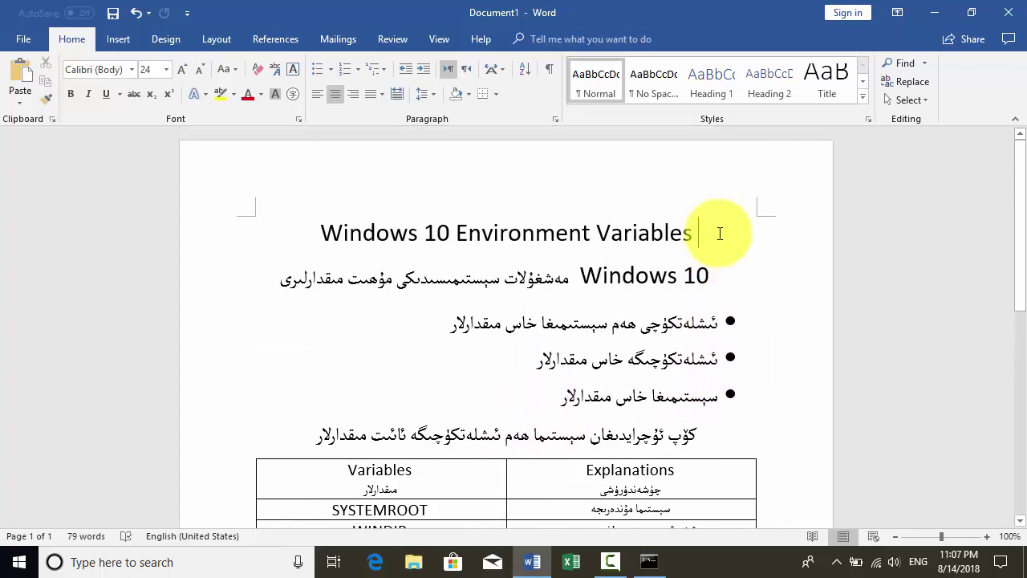